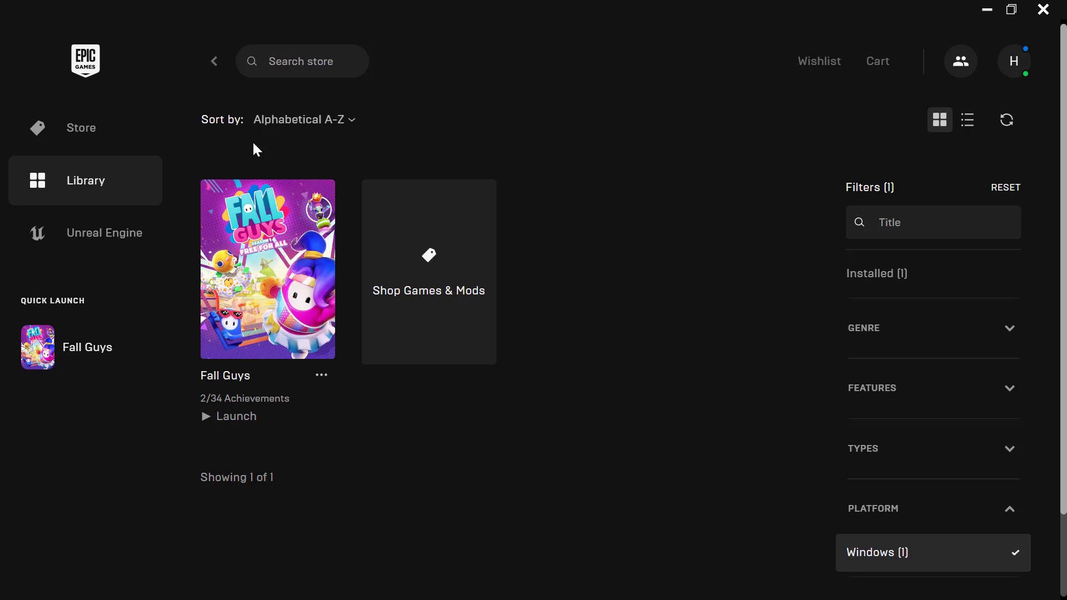
# Switch the Epic Games Launcher to the Library view listing the installed Fall Guys
pyautogui.click(95, 181)
# In Fall Guys' Manage settings, turn on Auto update and verify the game files
pyautogui.click(322, 376)
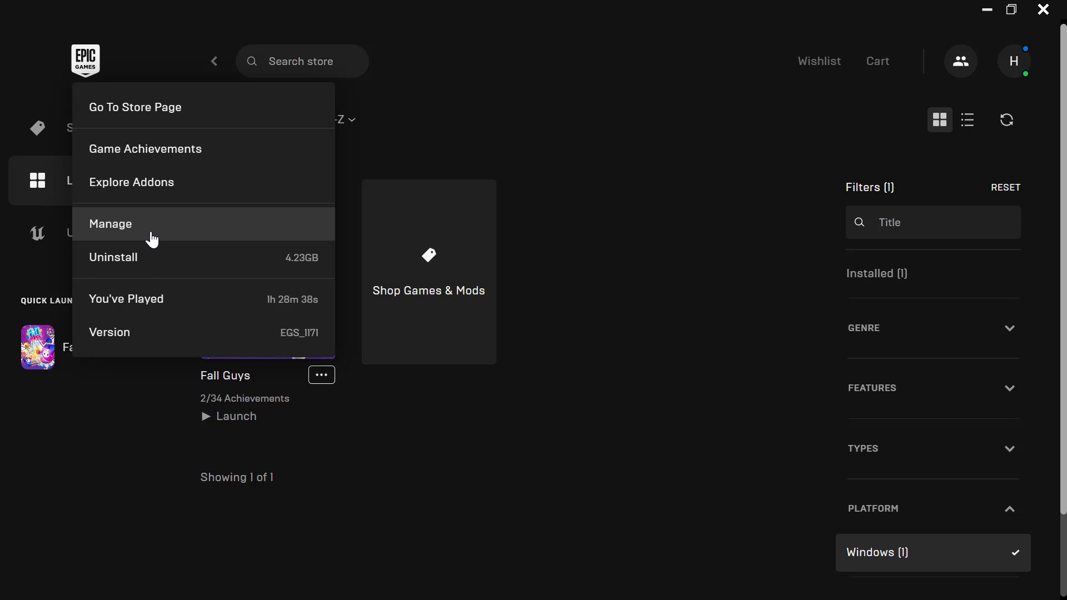
pyautogui.click(178, 234)
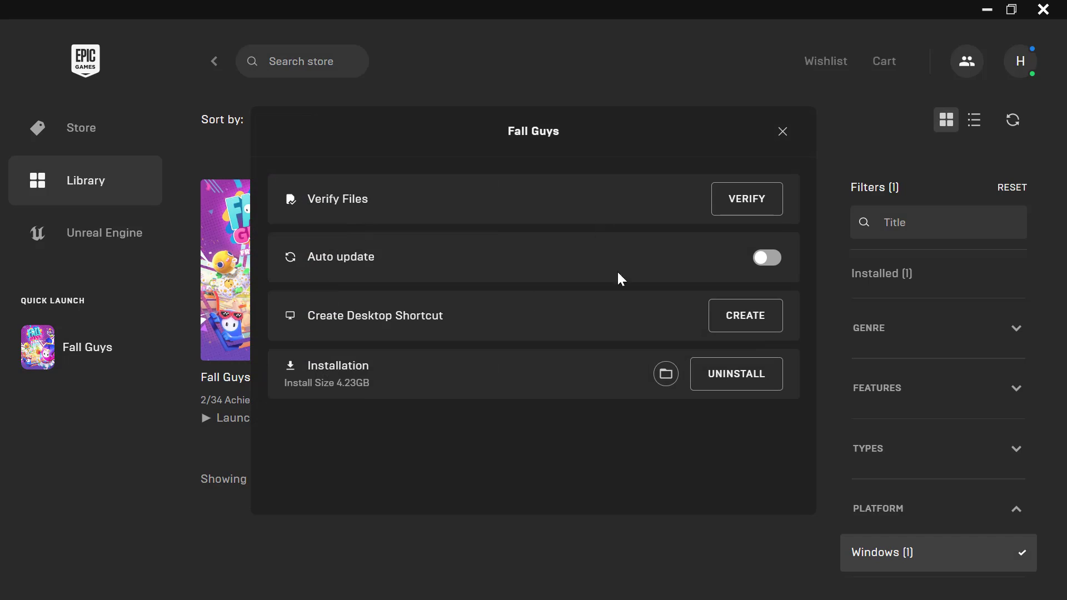
pyautogui.click(774, 264)
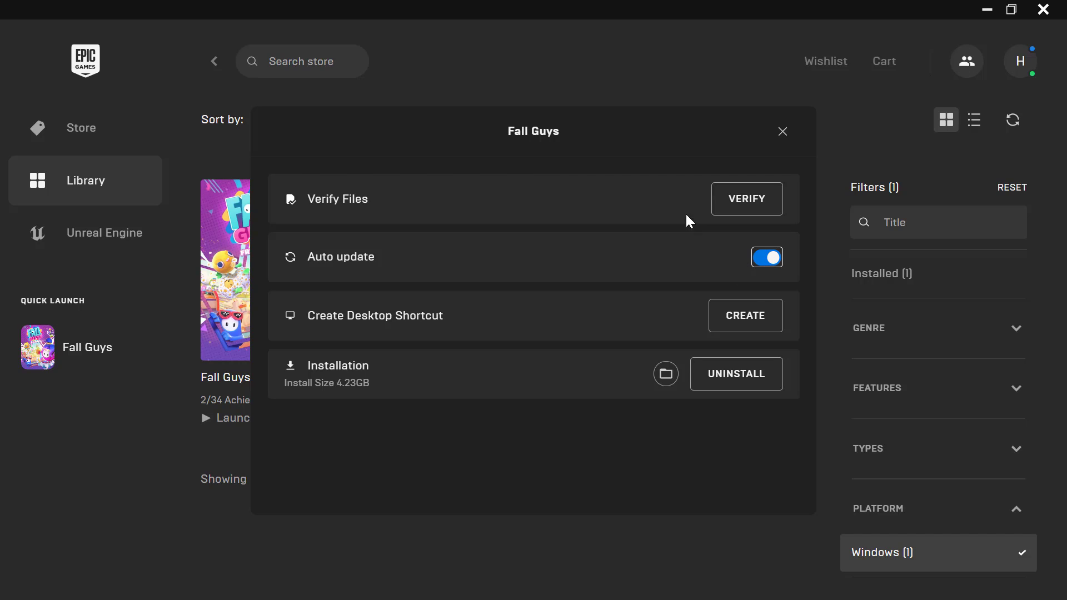
pyautogui.click(739, 205)
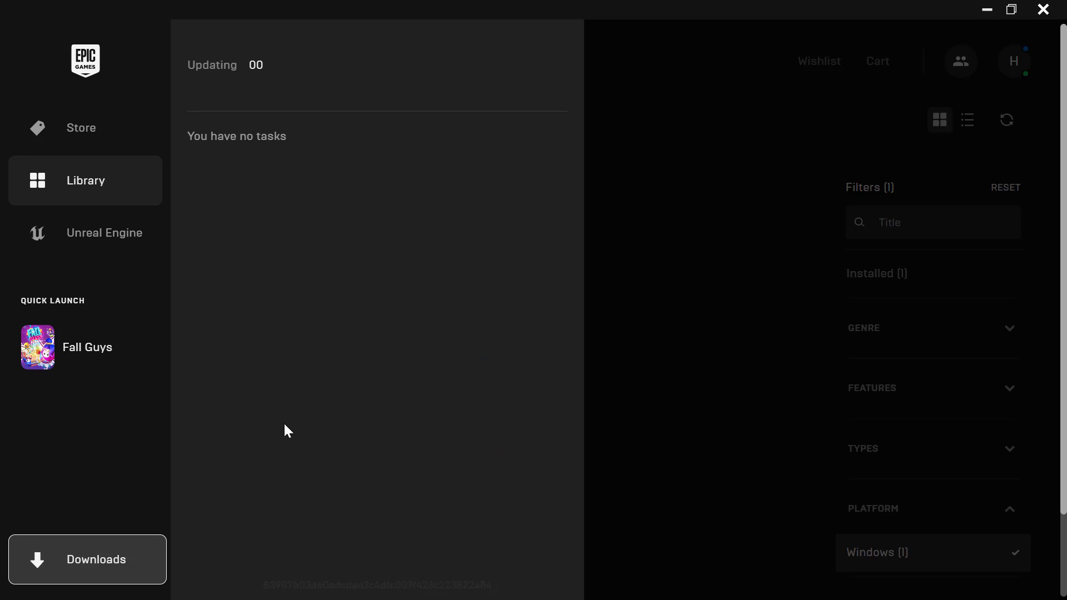
# Close the Downloads panel, minimize the Epic Games Launcher, and refresh the desktop
pyautogui.click(49, 564)
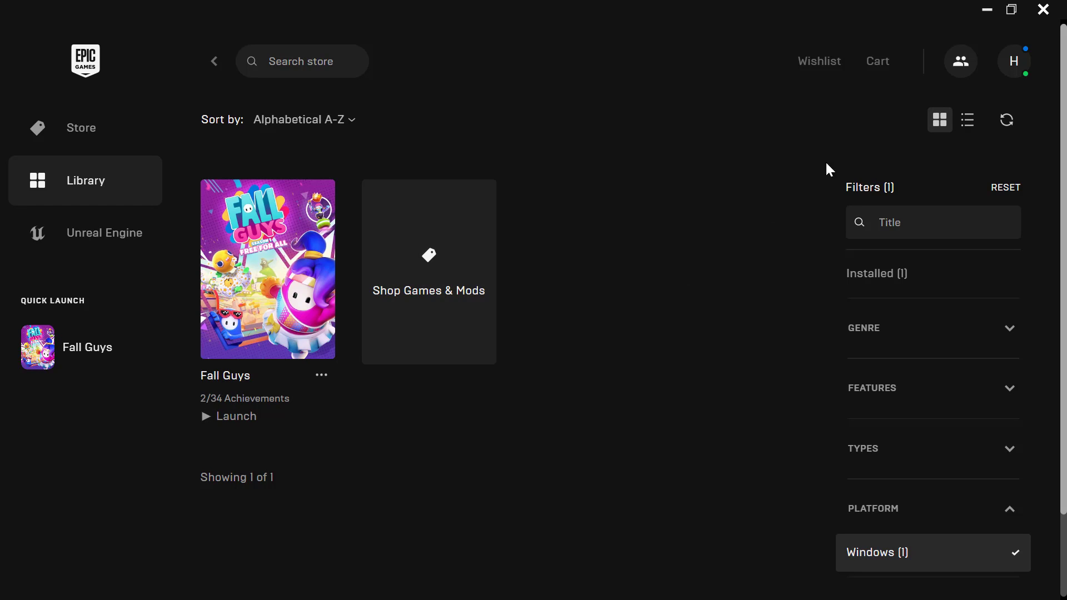
pyautogui.click(987, 10)
pyautogui.rightClick(298, 282)
pyautogui.click(364, 322)
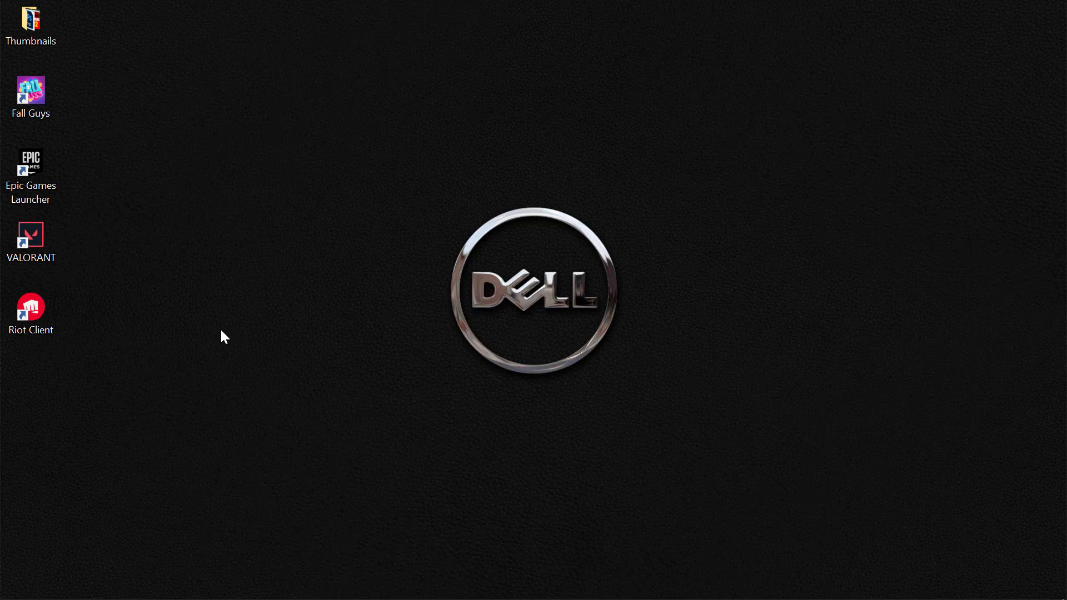
# Search the Start menu for 'game m' and open the Game Mode settings
pyautogui.moveTo(124, 586)
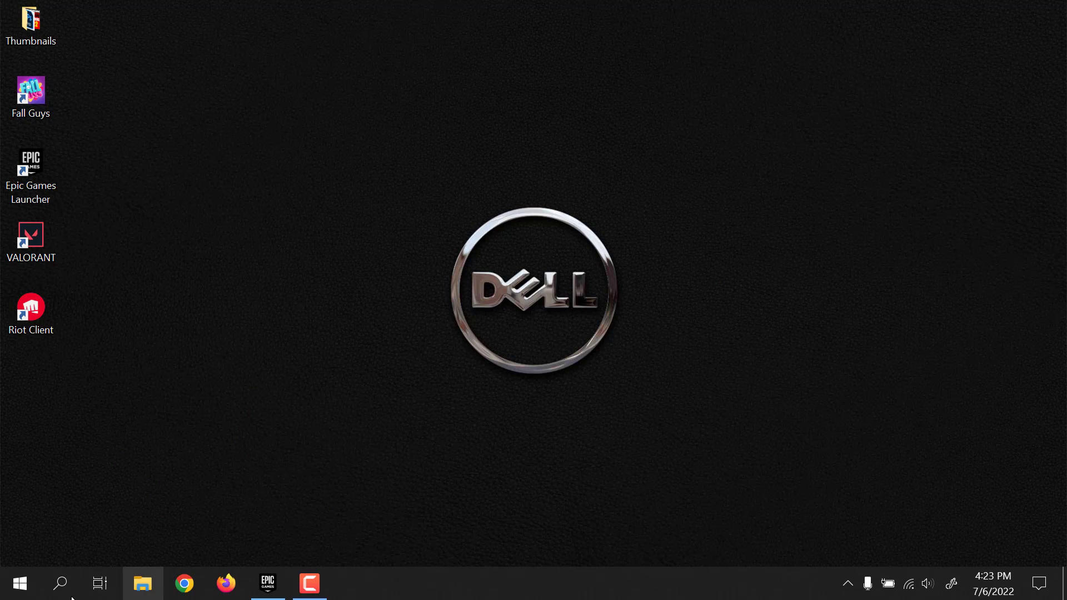
pyautogui.click(20, 583)
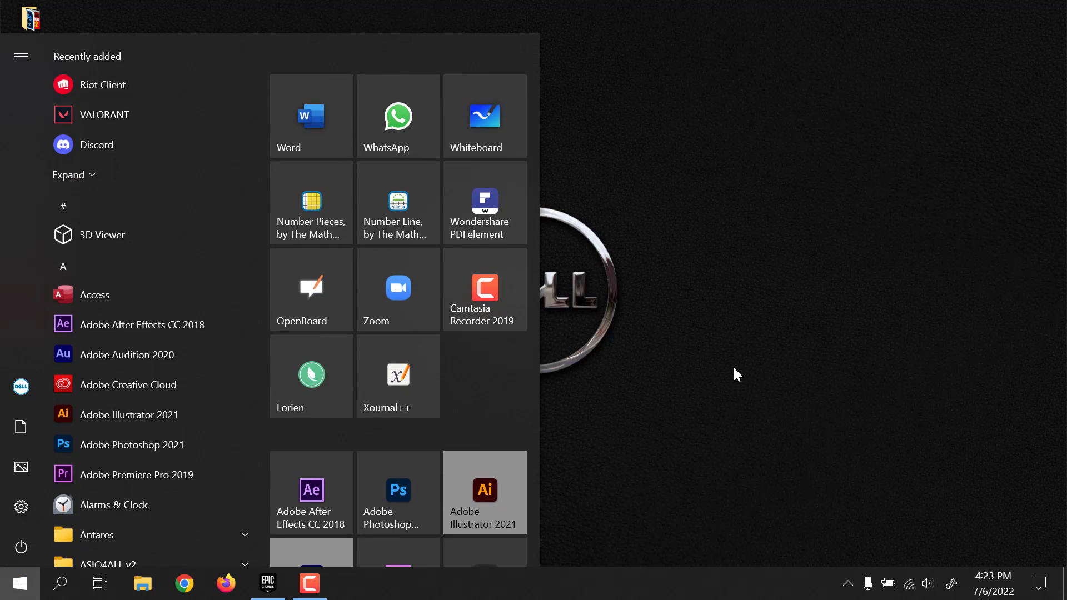
pyautogui.write('game')
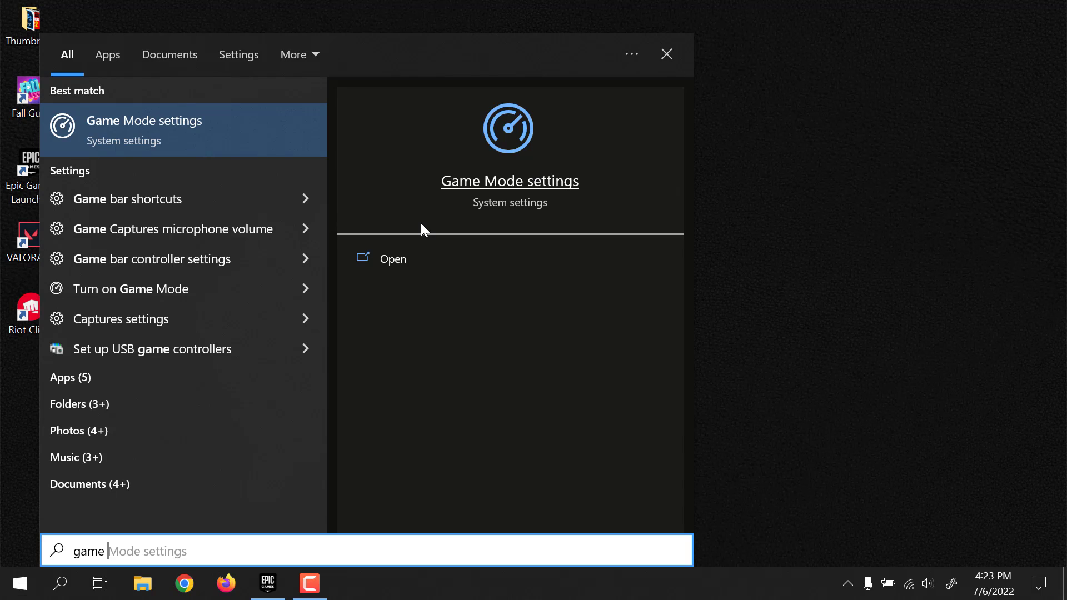
pyautogui.write(' m')
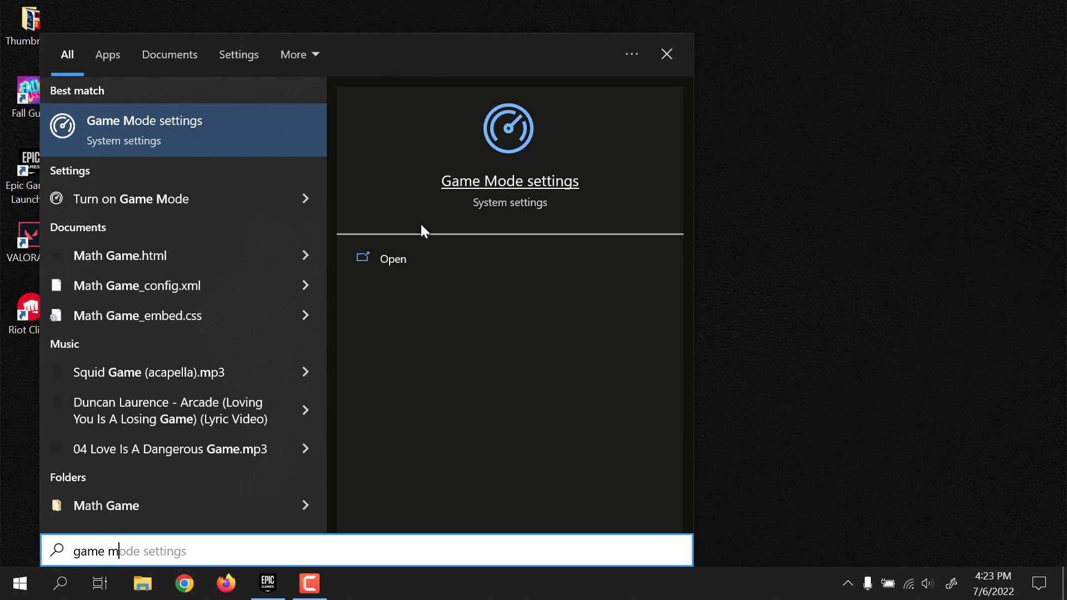
pyautogui.click(188, 124)
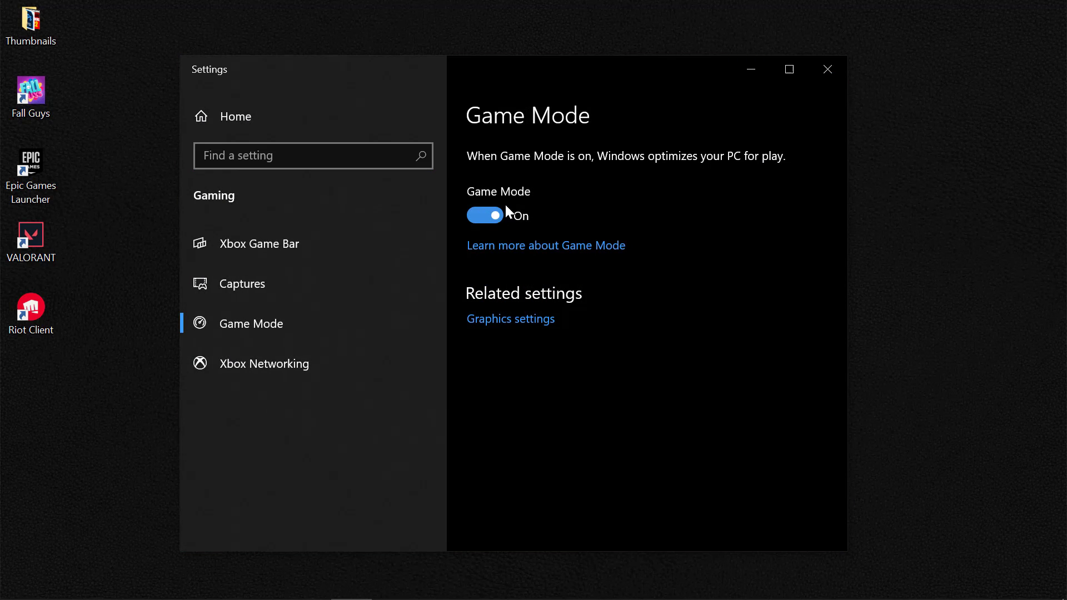
# Open Graphics settings and choose Desktop app as the app type to add
pyautogui.click(497, 324)
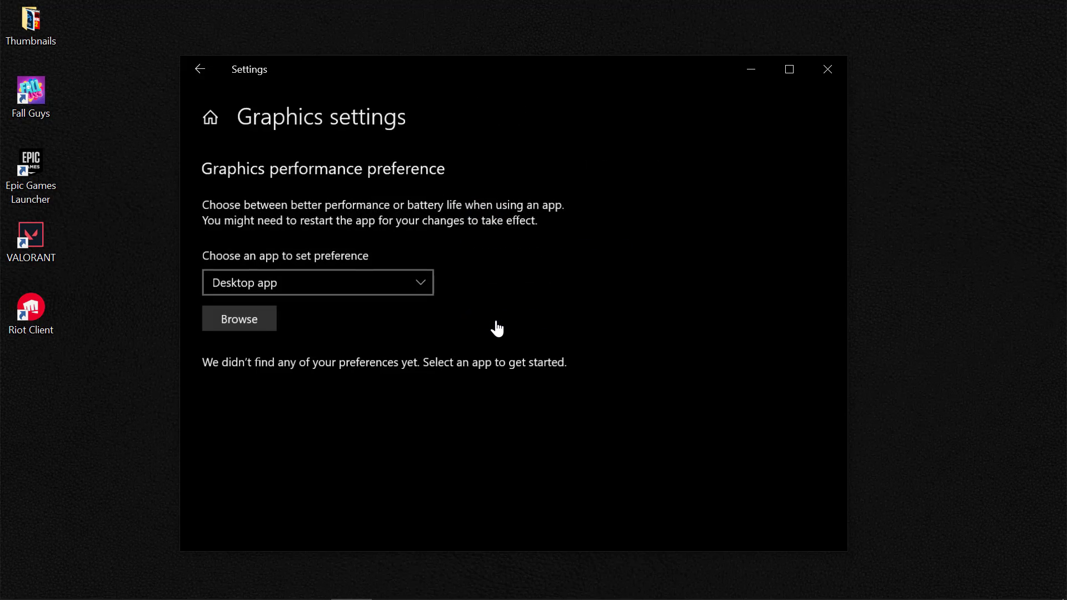
pyautogui.click(295, 284)
pyautogui.click(289, 283)
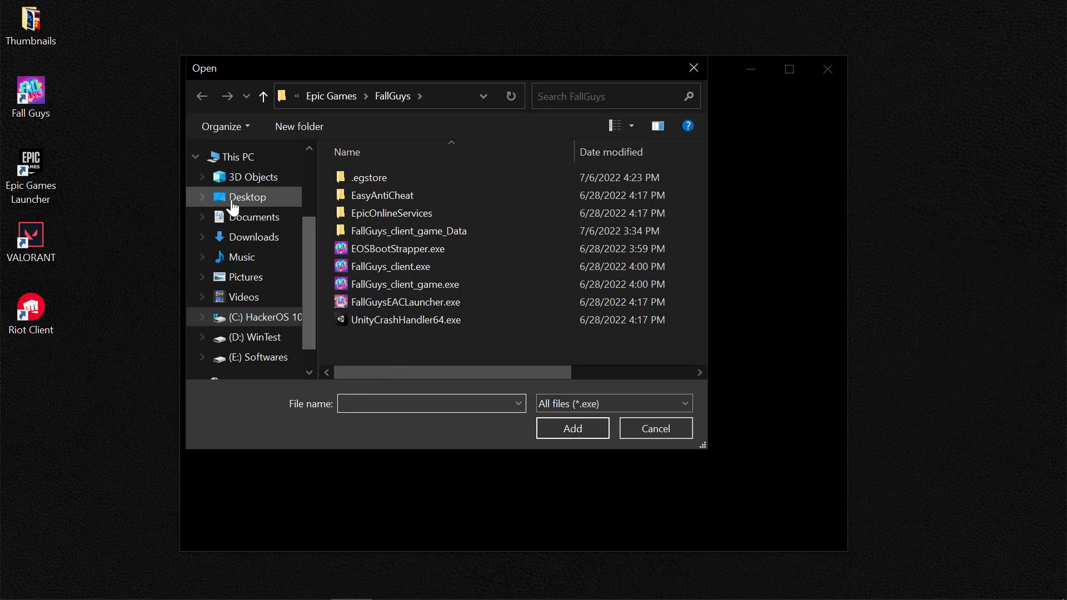
# Browse the file picker to C:\Program Files\Epic Games\FallGuys
pyautogui.click(244, 160)
pyautogui.scroll(-3, 429, 314)
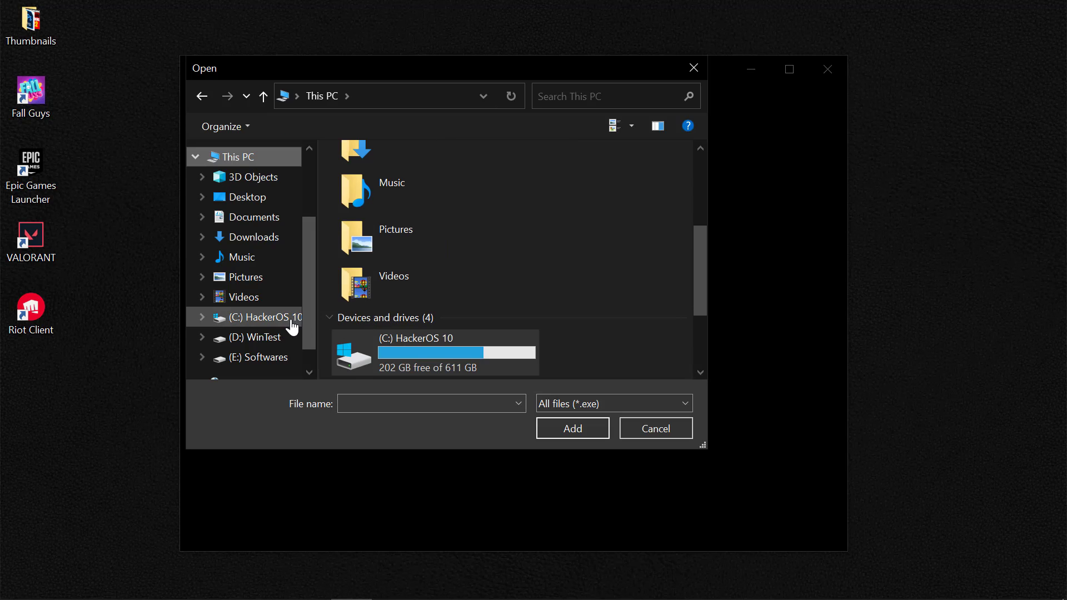
pyautogui.doubleClick(402, 350)
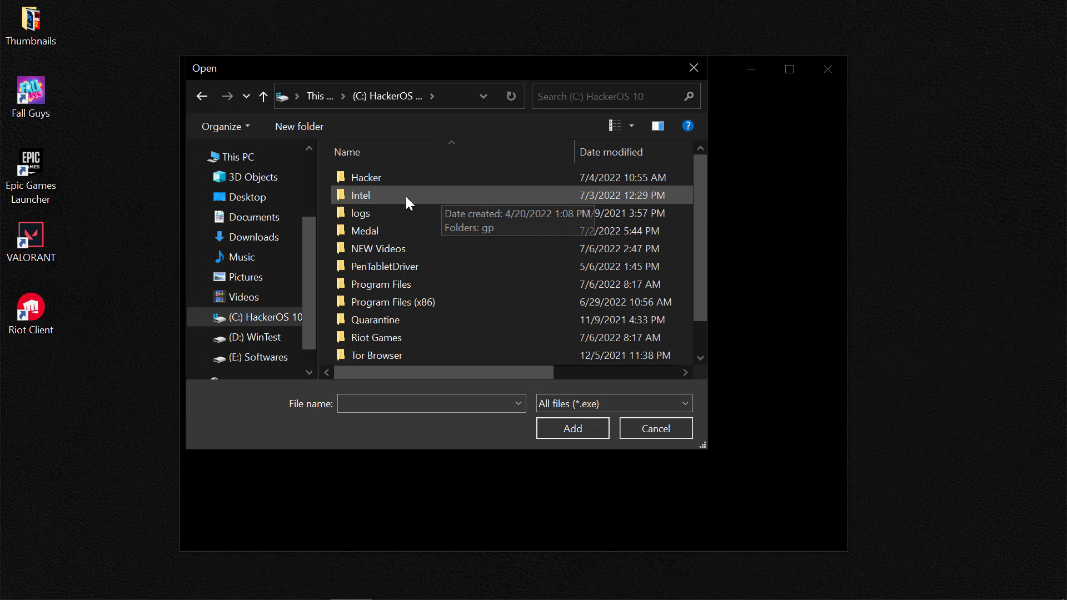
pyautogui.scroll(-1, 408, 308)
pyautogui.doubleClick(418, 256)
pyautogui.scroll(-1, 401, 295)
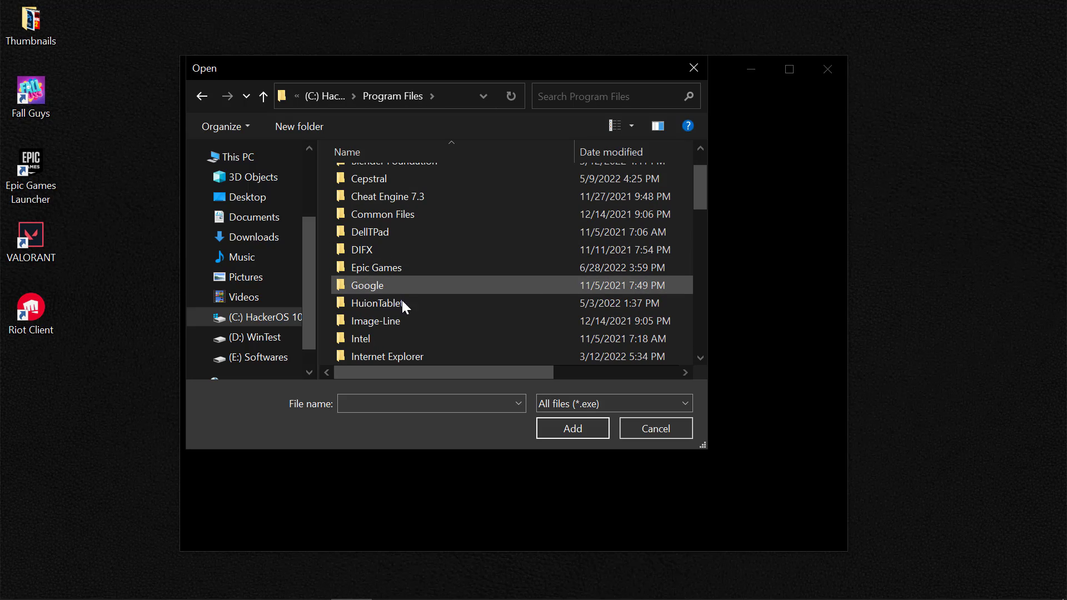
pyautogui.doubleClick(400, 268)
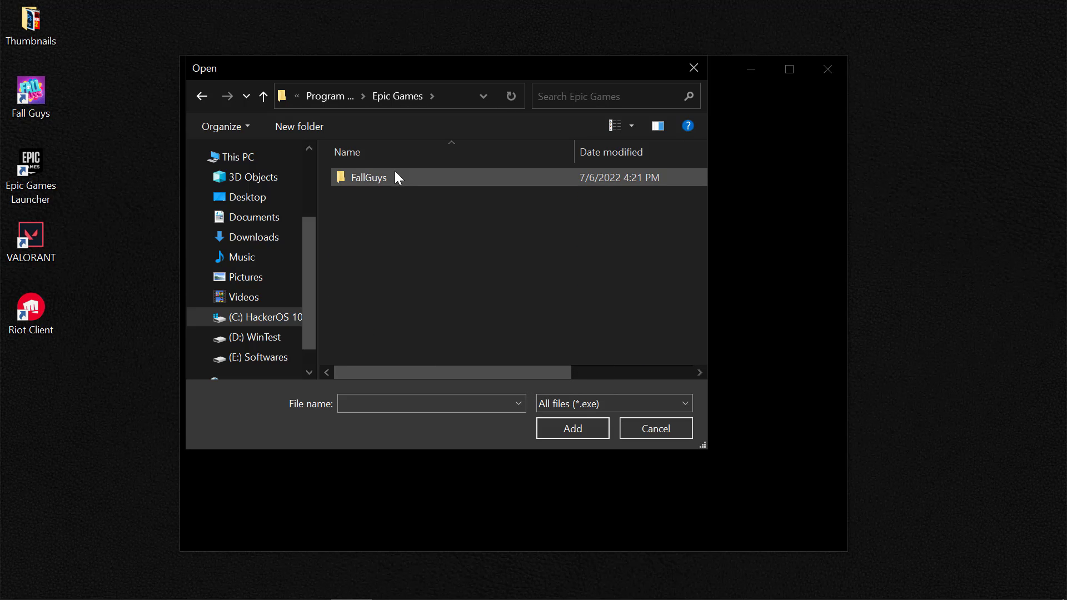
pyautogui.doubleClick(396, 173)
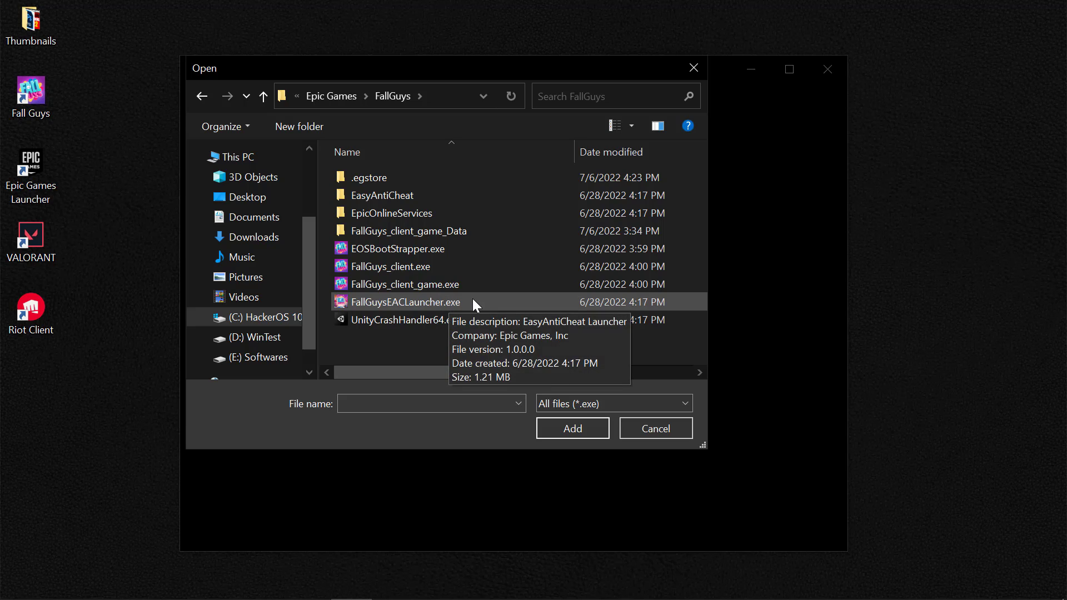
# Add FallGuys_client.exe to the graphics list and set it to High performance
pyautogui.click(461, 274)
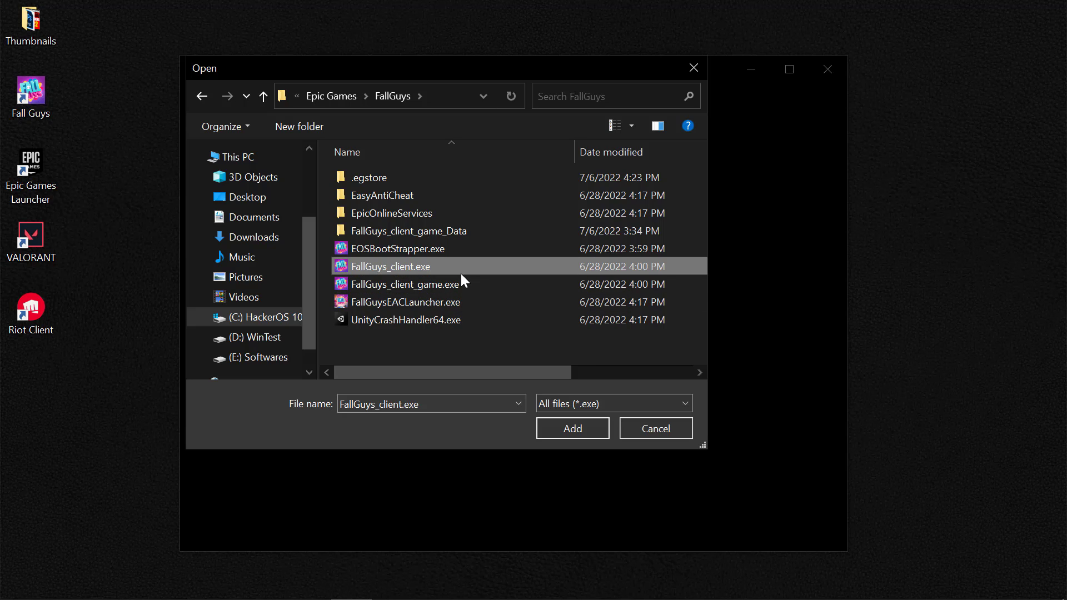
pyautogui.click(571, 427)
pyautogui.click(448, 435)
pyautogui.click(452, 362)
pyautogui.click(461, 398)
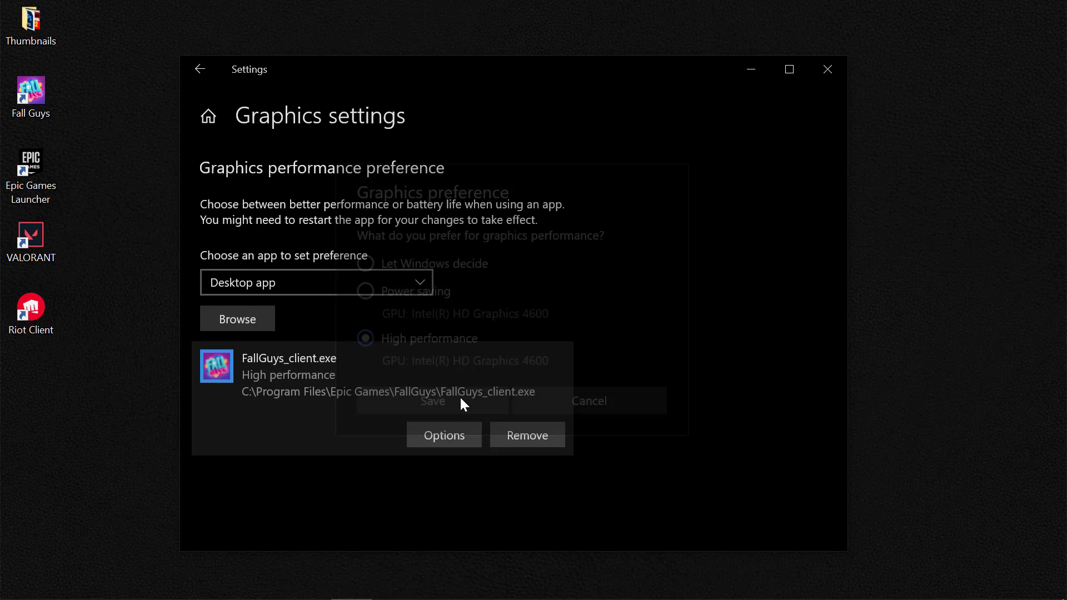
# Add FallGuys_client_game.exe to the graphics list with High performance
pyautogui.click(252, 323)
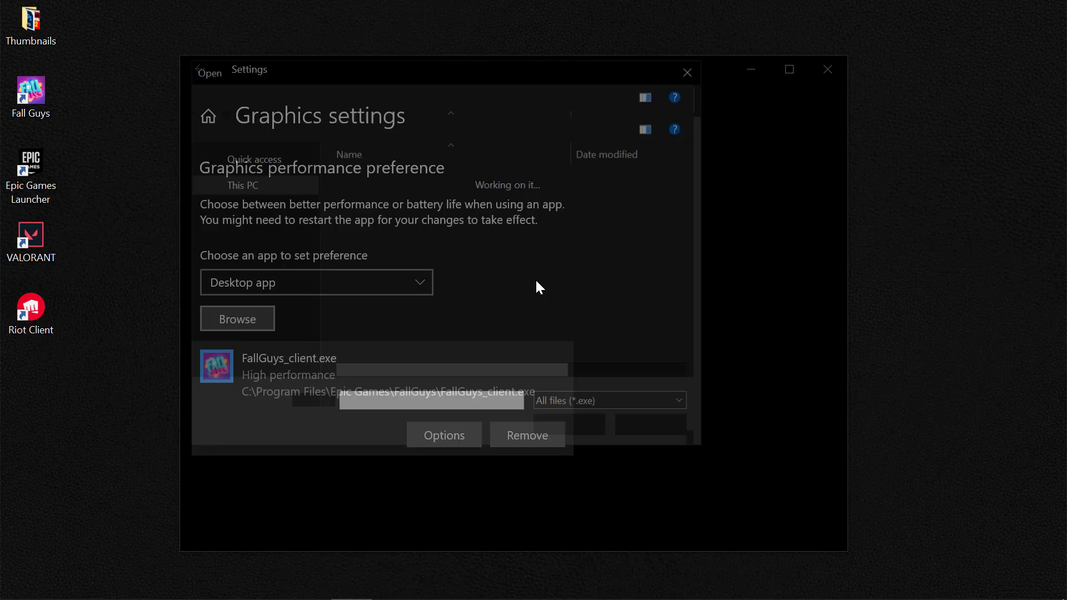
pyautogui.doubleClick(412, 287)
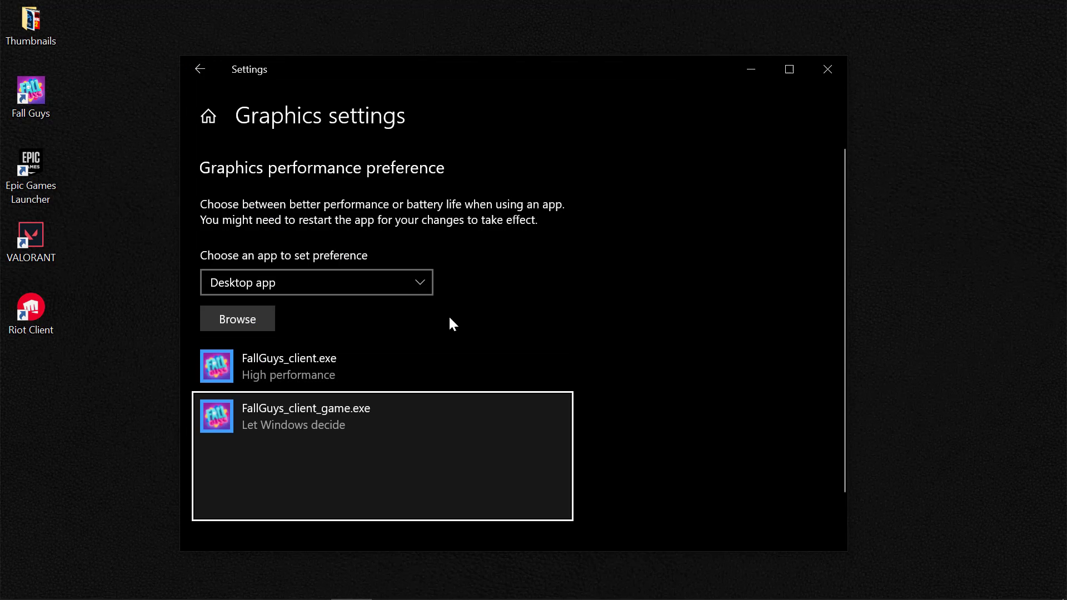
pyautogui.click(451, 440)
pyautogui.click(443, 367)
pyautogui.click(446, 396)
# Add FallGuysEACLauncher.exe to the graphics list with High performance
pyautogui.click(248, 260)
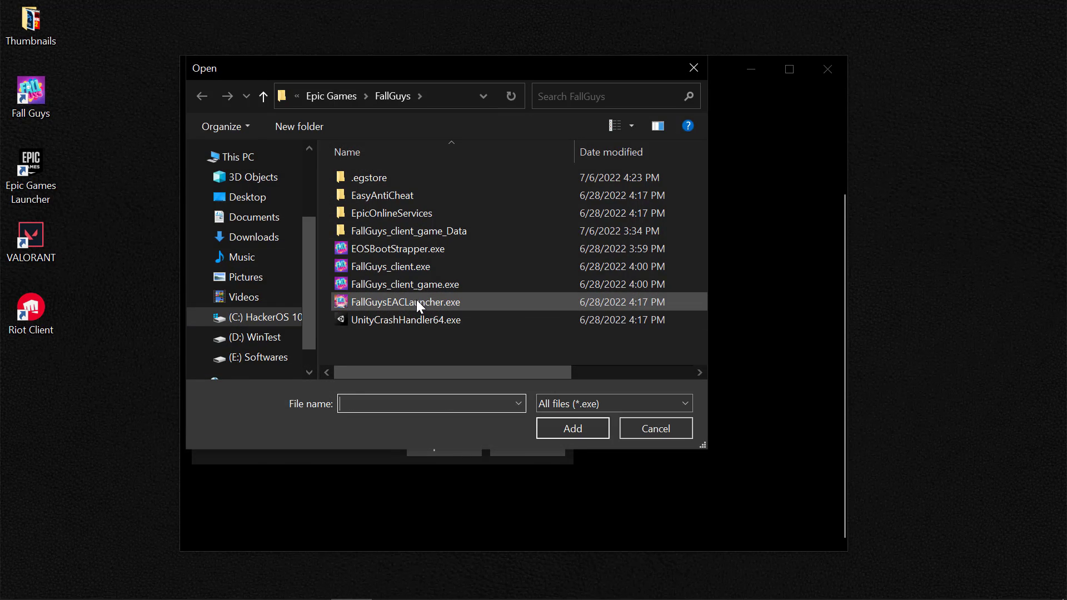
pyautogui.doubleClick(416, 299)
pyautogui.click(448, 343)
pyautogui.click(442, 341)
pyautogui.click(460, 408)
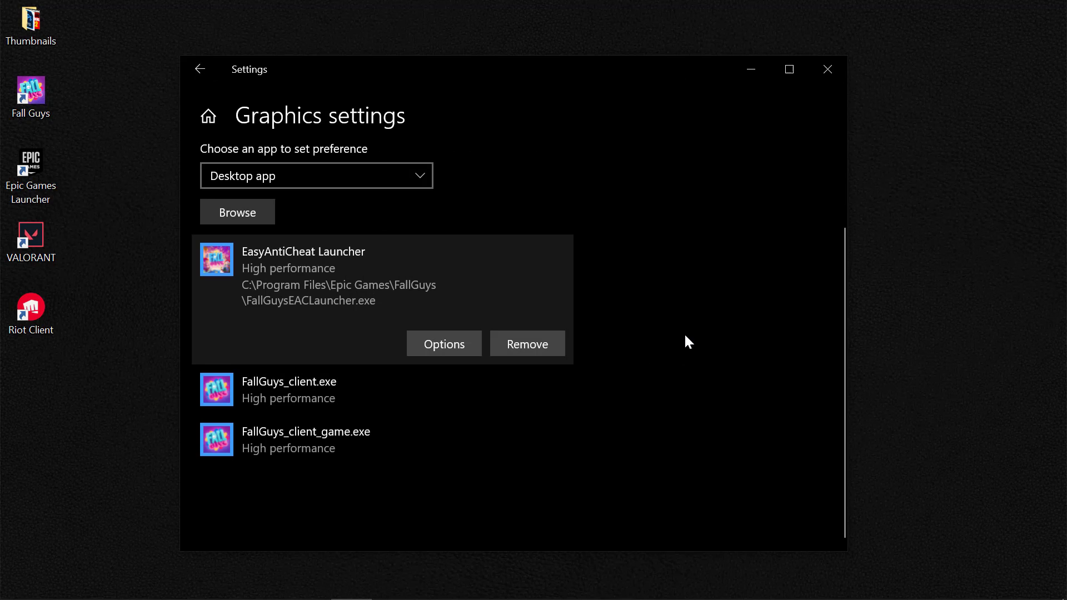
# Recheck the graphics preference list, close Settings, and refresh the desktop
pyautogui.scroll(2, 635, 365)
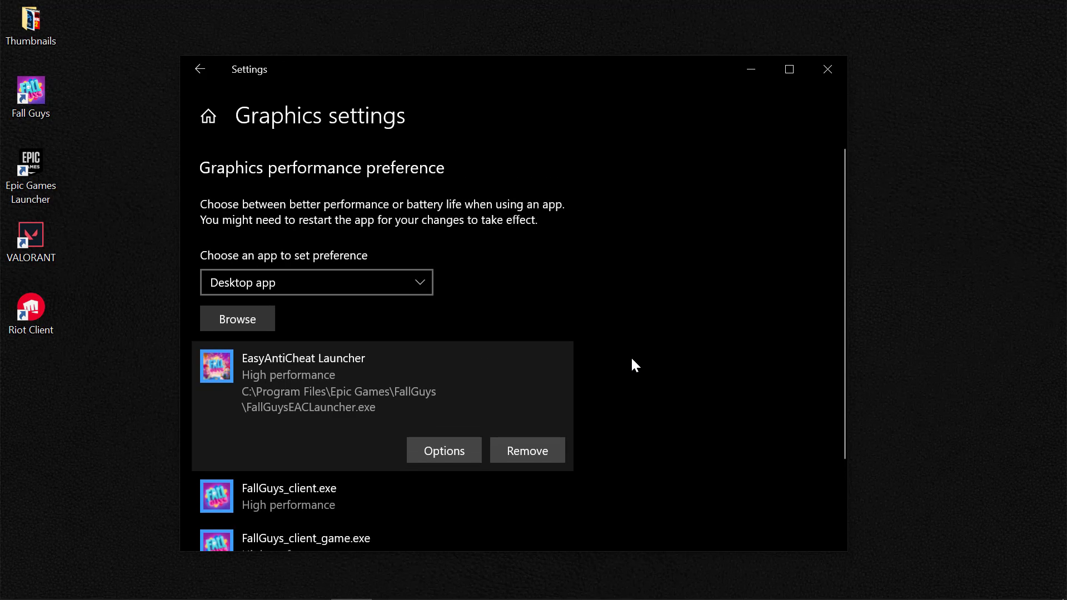
pyautogui.click(203, 70)
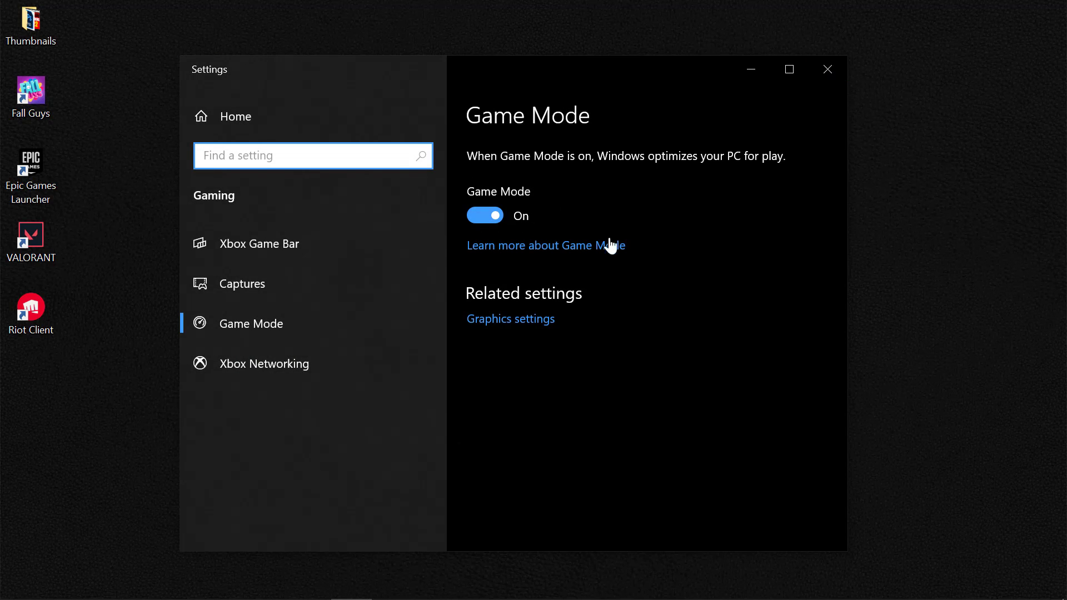
pyautogui.click(526, 317)
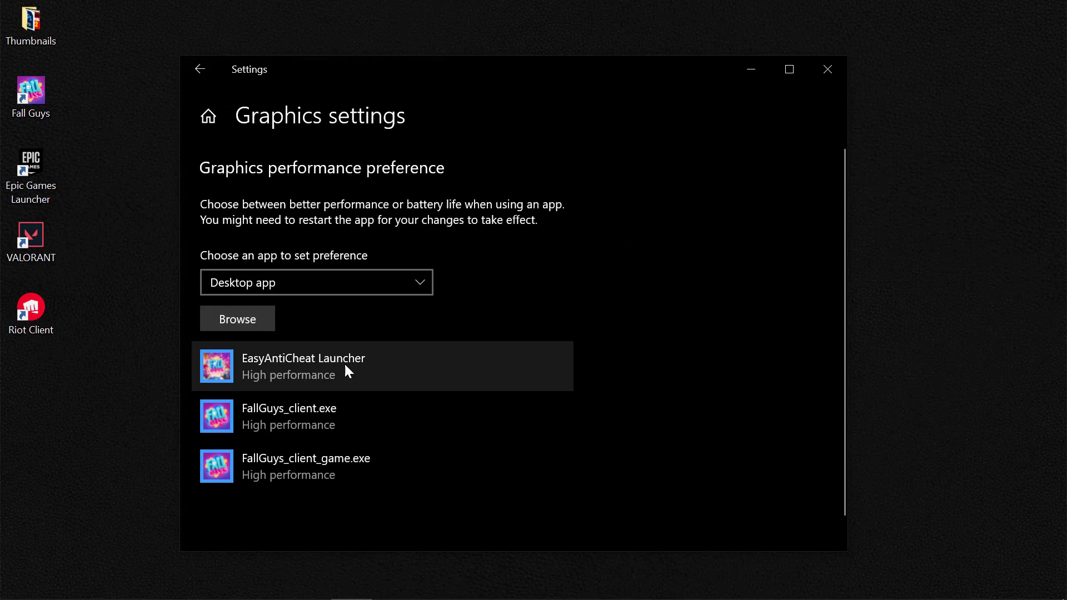
pyautogui.scroll(-1, 345, 413)
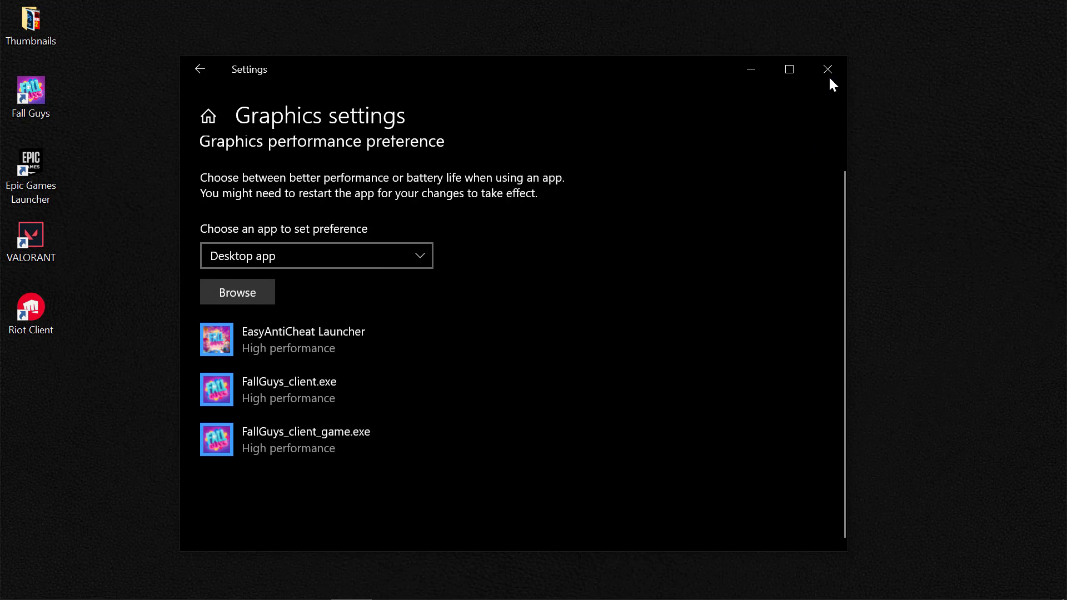
pyautogui.click(829, 77)
pyautogui.rightClick(414, 188)
pyautogui.click(469, 243)
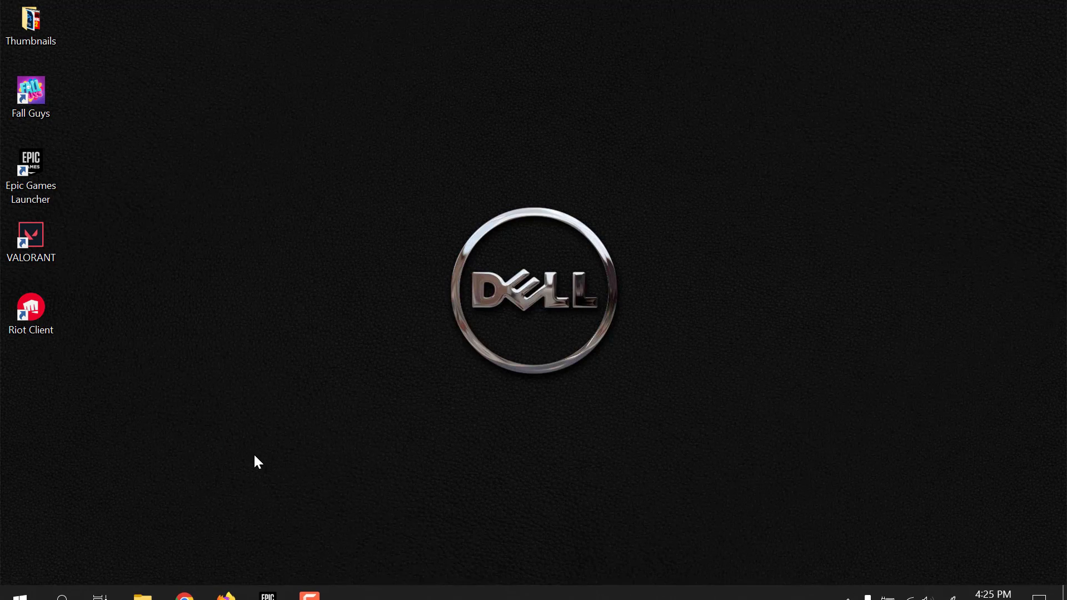
# In File Explorer, go to C:\Program Files (x86)\Epic Games\Launcher\Engine\Binaries\Win64 and select EpicGamesLauncher.exe
pyautogui.click(152, 579)
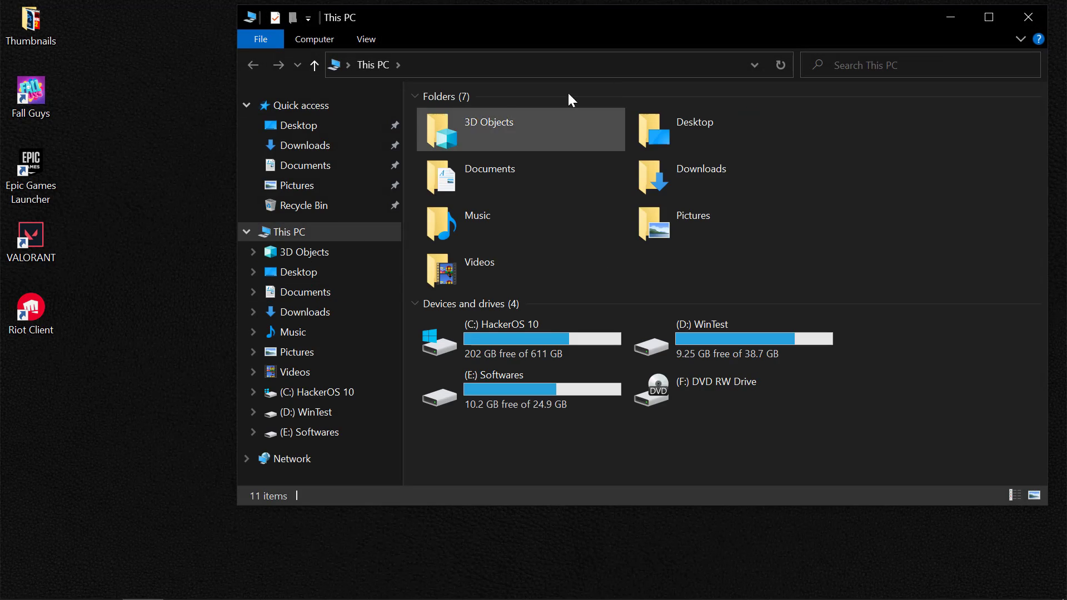
pyautogui.moveTo(636, 30); pyautogui.dragTo(577, 44)
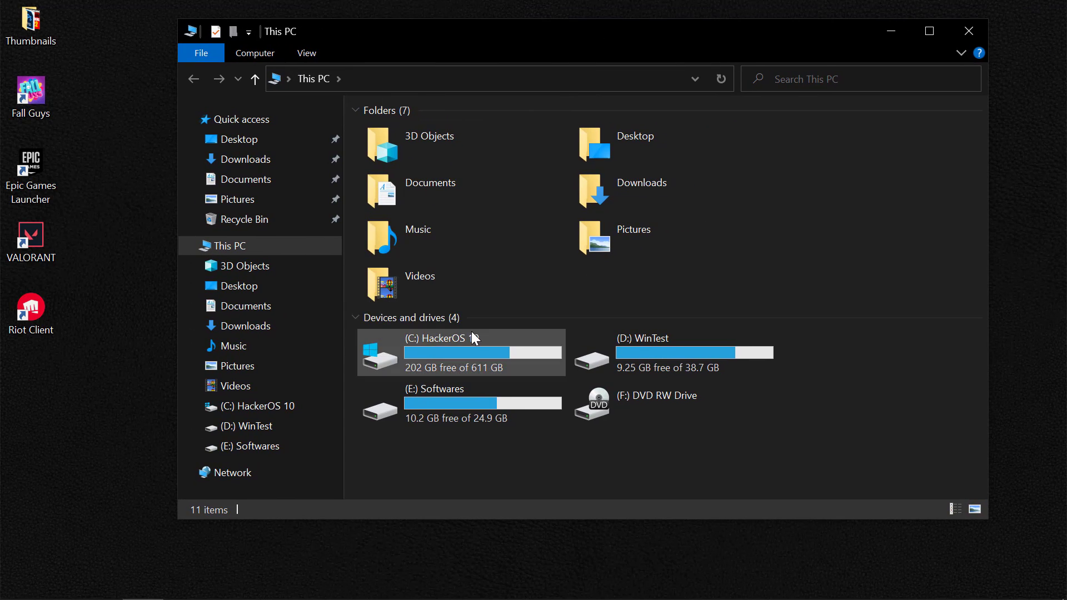
pyautogui.doubleClick(471, 331)
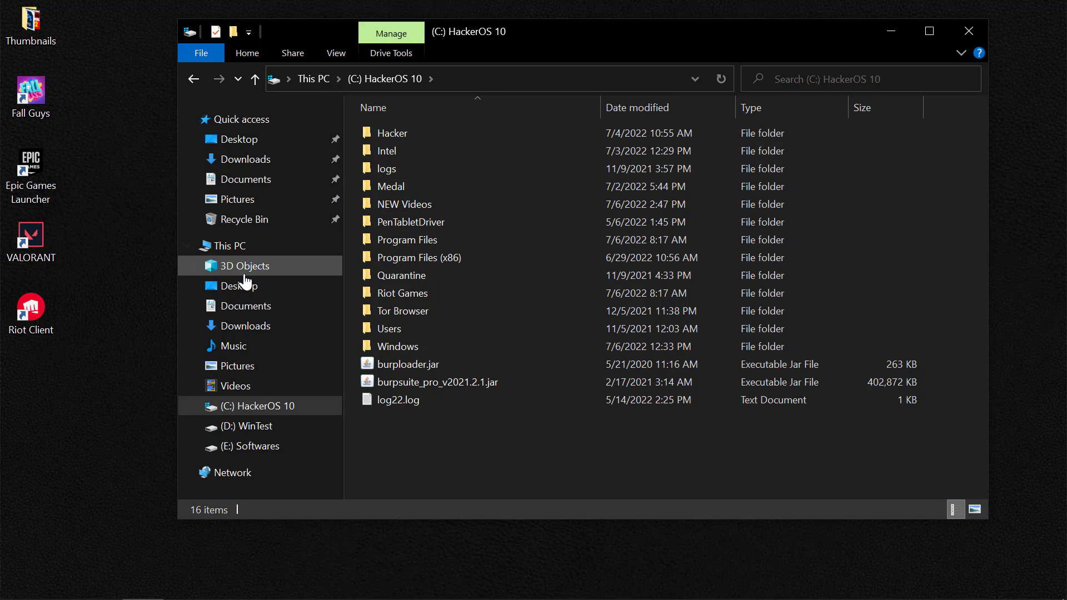
pyautogui.doubleClick(424, 257)
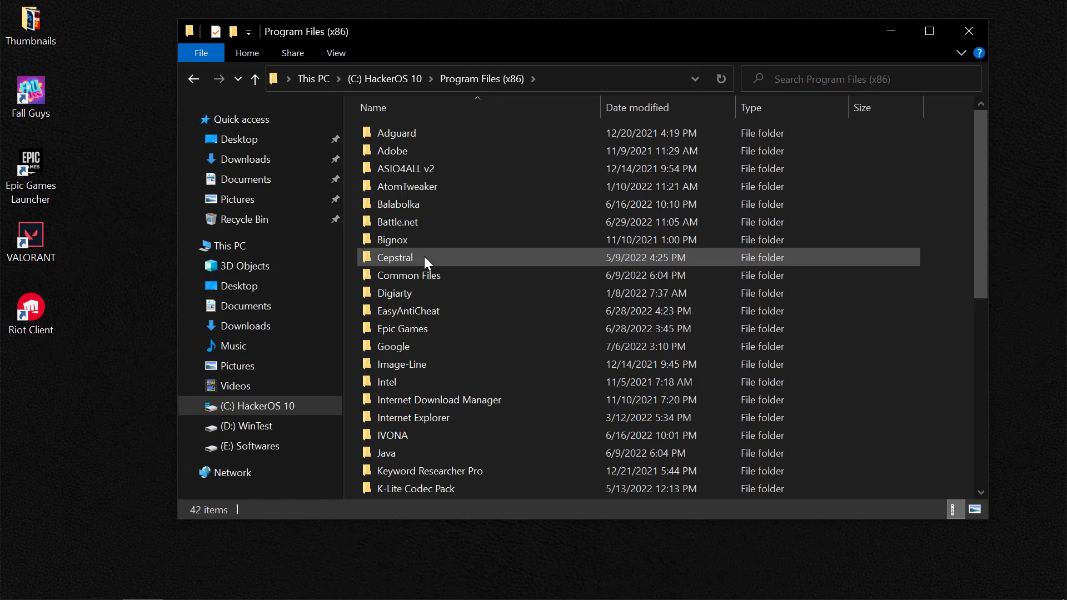
pyautogui.doubleClick(419, 328)
pyautogui.doubleClick(436, 168)
pyautogui.doubleClick(410, 131)
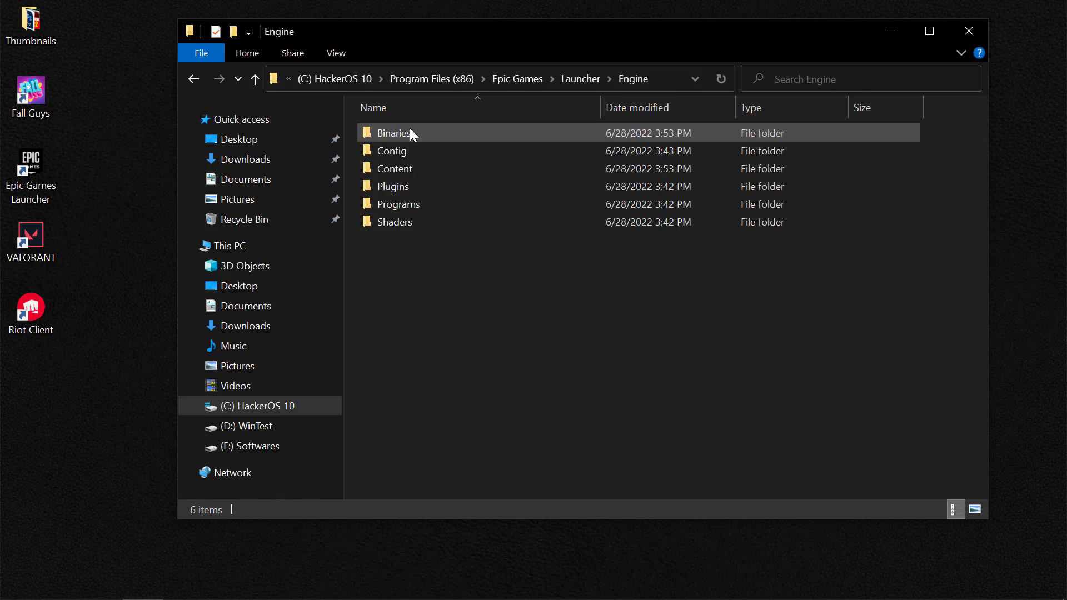
pyautogui.doubleClick(453, 133)
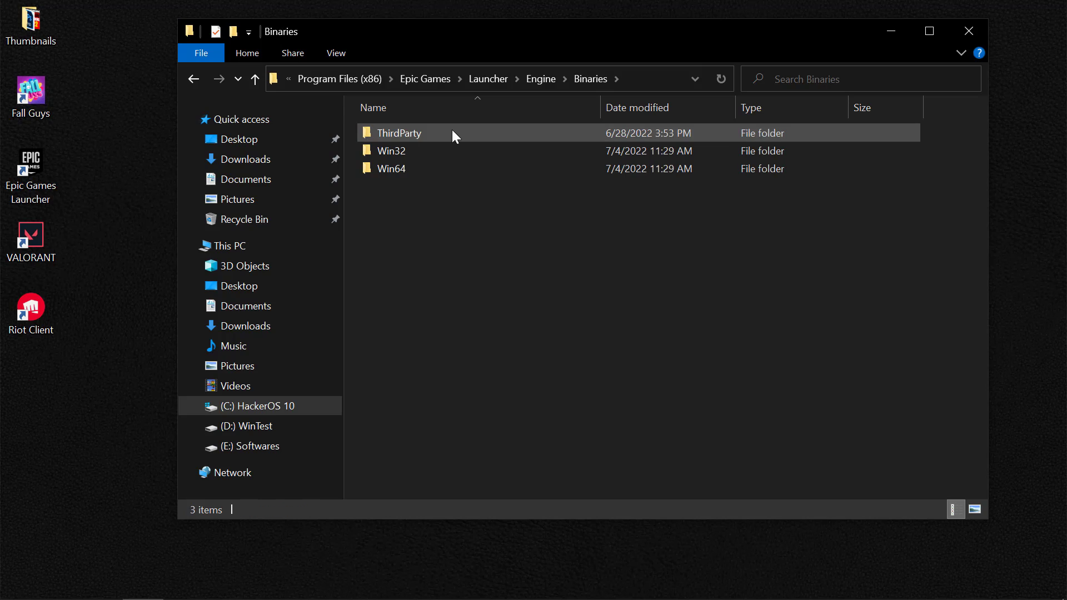
pyautogui.doubleClick(429, 169)
pyautogui.scroll(-10, 495, 239)
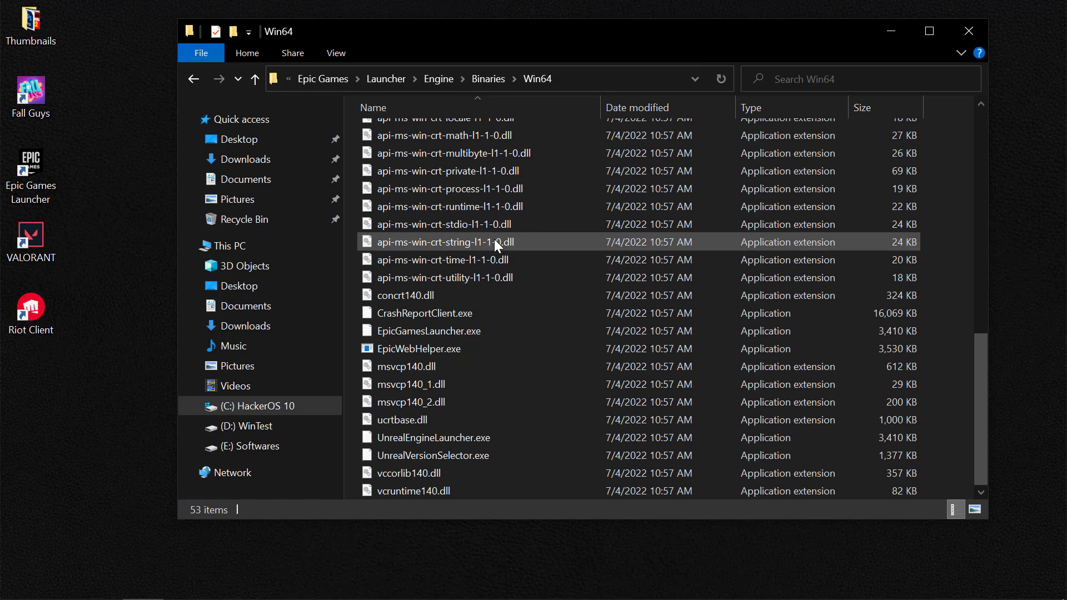
pyautogui.click(429, 332)
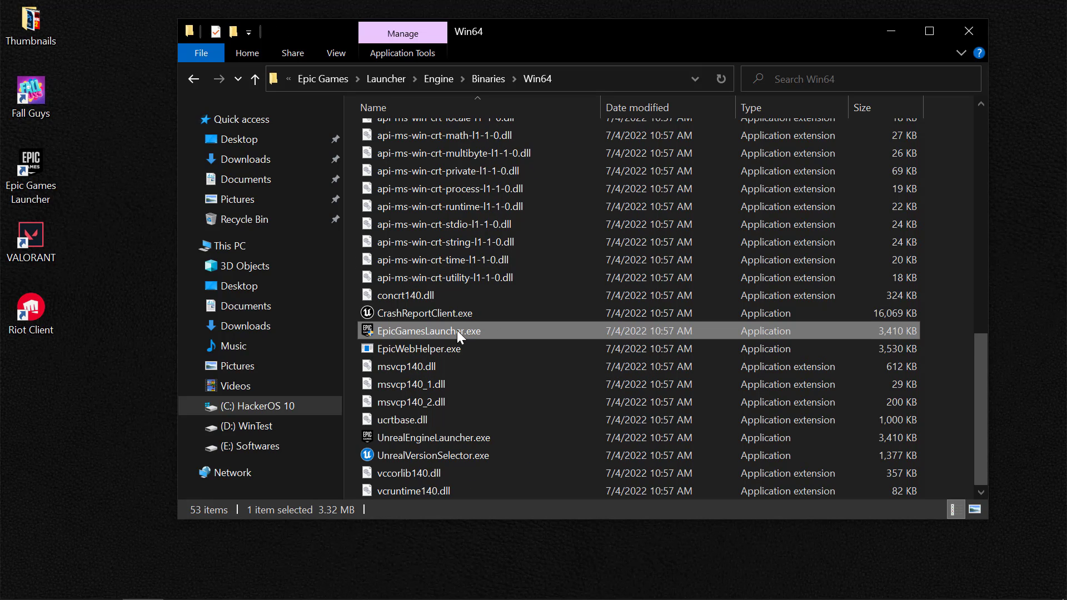
# Give EpicGamesLauncher.exe Windows 8 compatibility mode and Run as administrator, and apply
pyautogui.rightClick(419, 330)
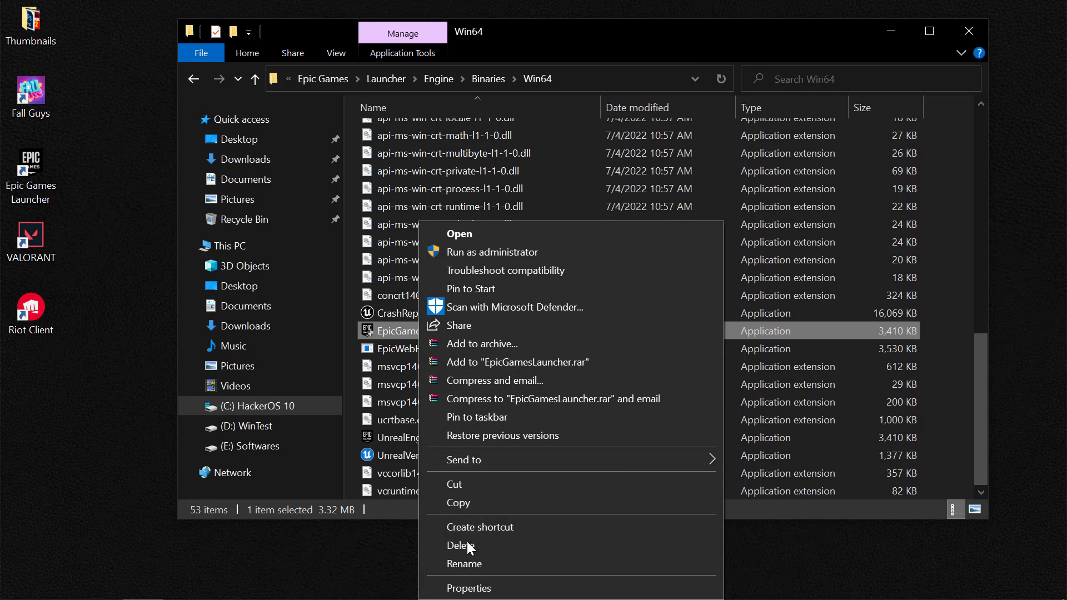
pyautogui.click(467, 588)
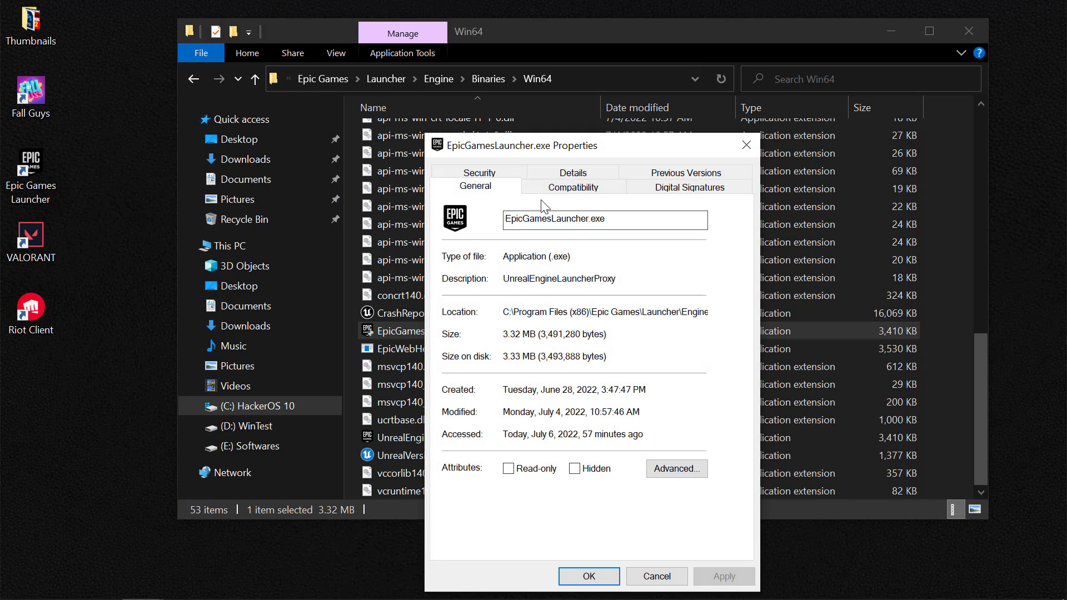
pyautogui.click(563, 184)
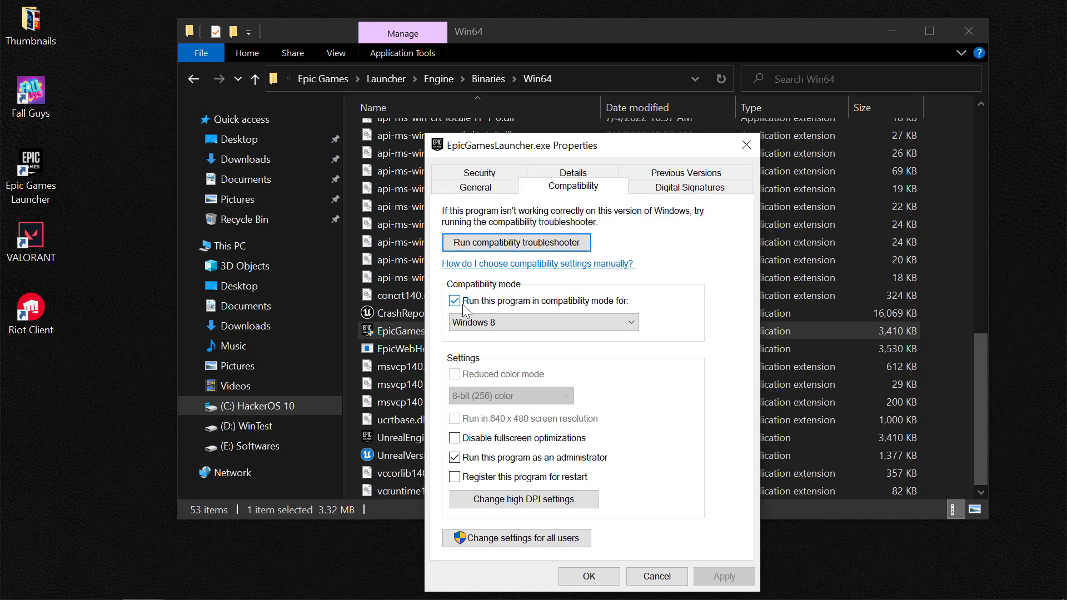
pyautogui.click(463, 302)
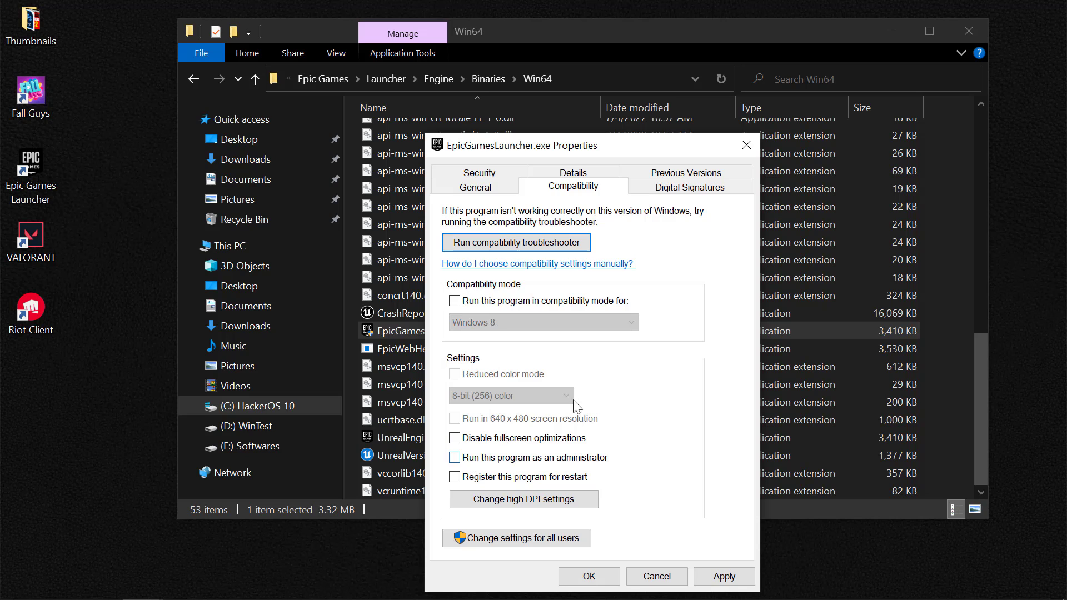
pyautogui.click(458, 304)
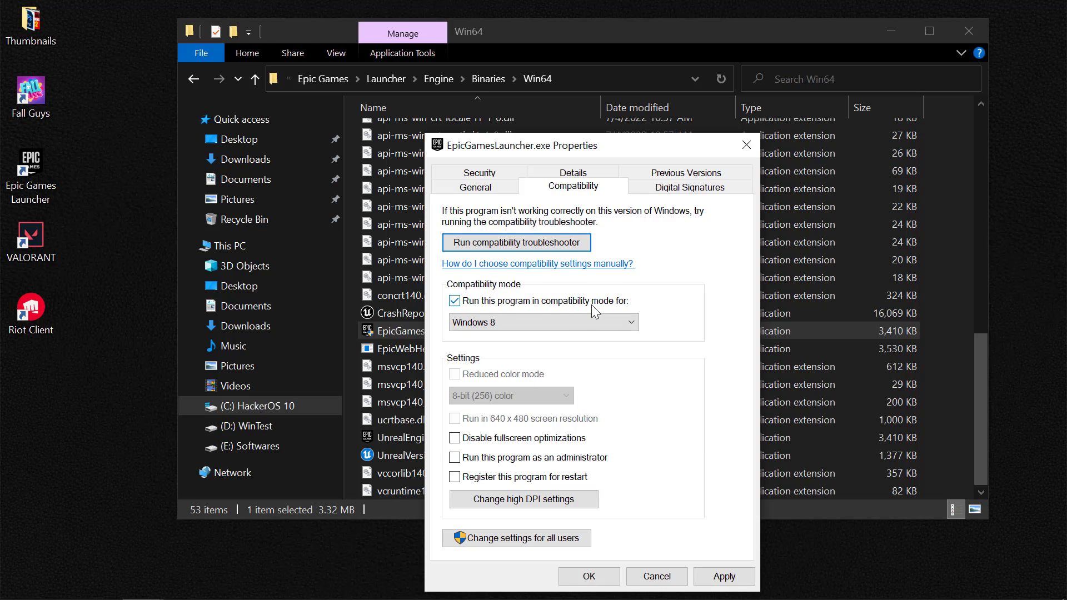
pyautogui.click(595, 315)
pyautogui.click(482, 378)
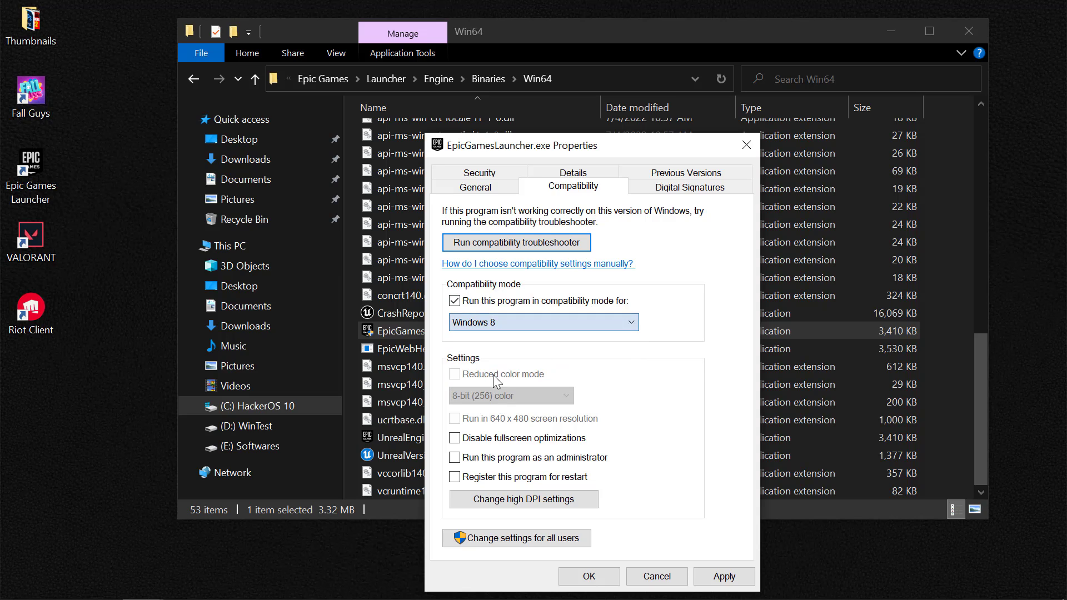
pyautogui.click(490, 458)
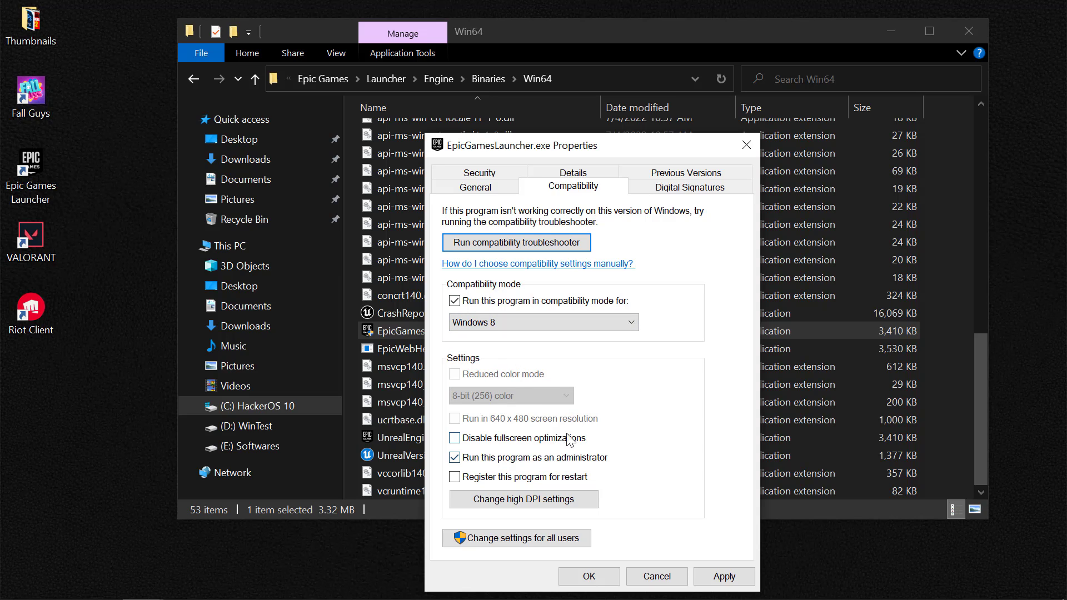
pyautogui.click(723, 576)
pyautogui.click(589, 576)
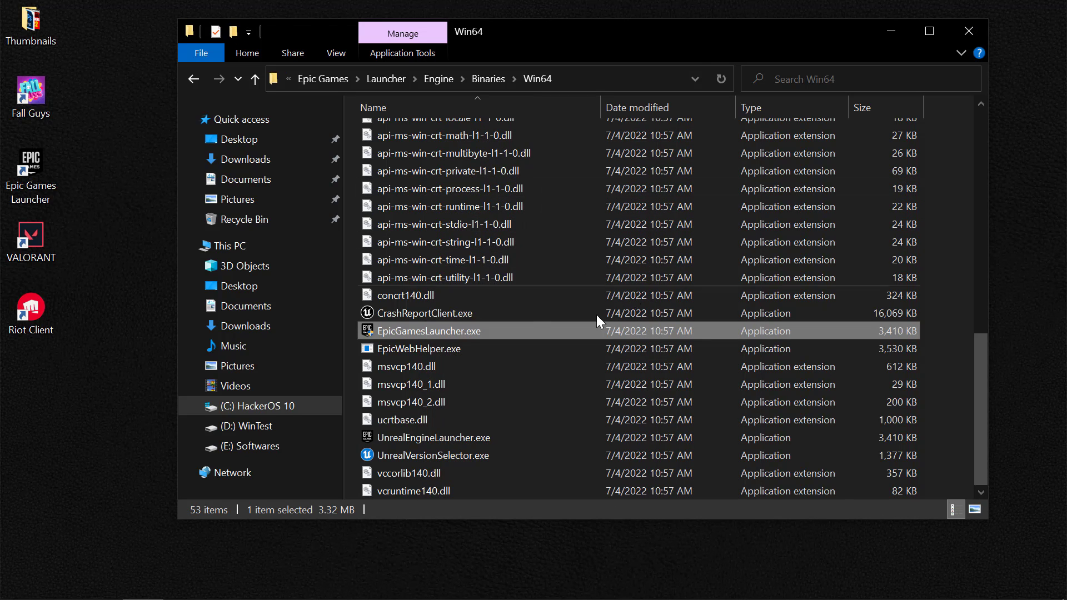
# Navigate to C:\Program Files\Epic Games\FallGuys and select FallGuysEACLauncher.exe
pyautogui.click(293, 244)
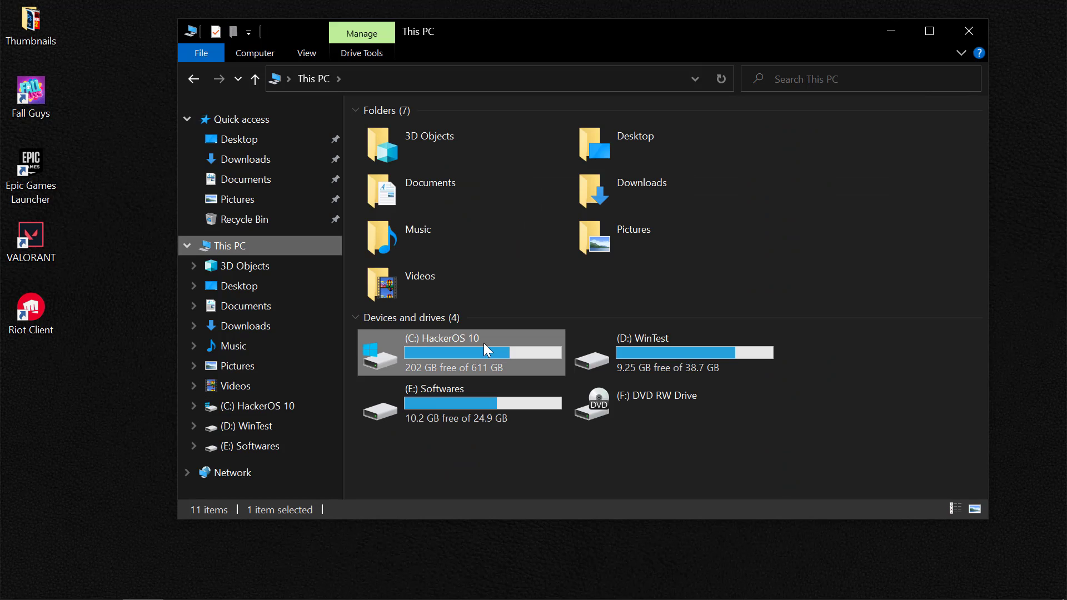
pyautogui.doubleClick(483, 342)
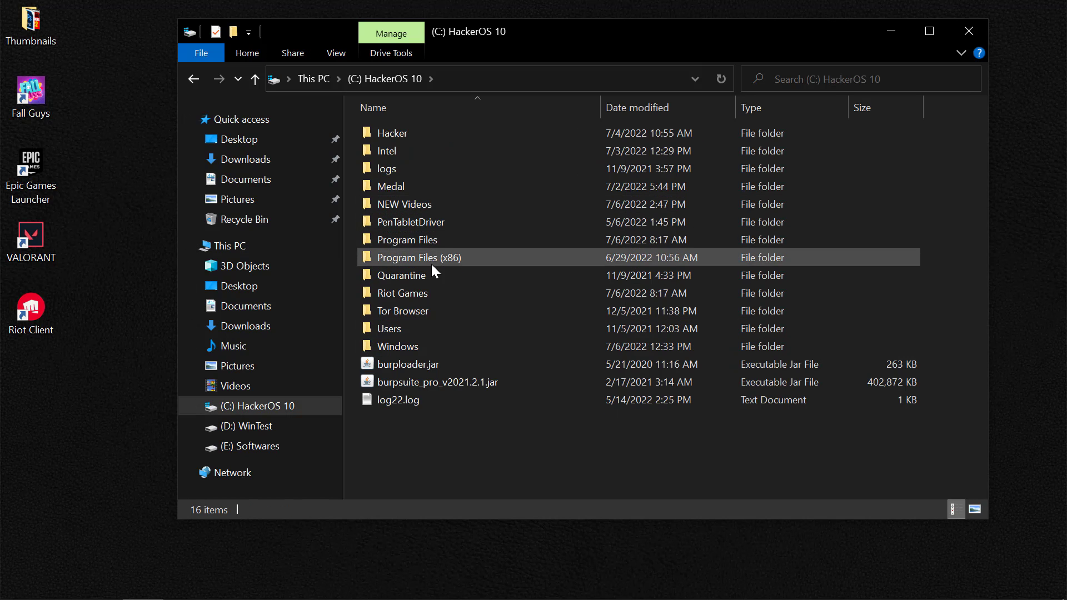
pyautogui.doubleClick(405, 242)
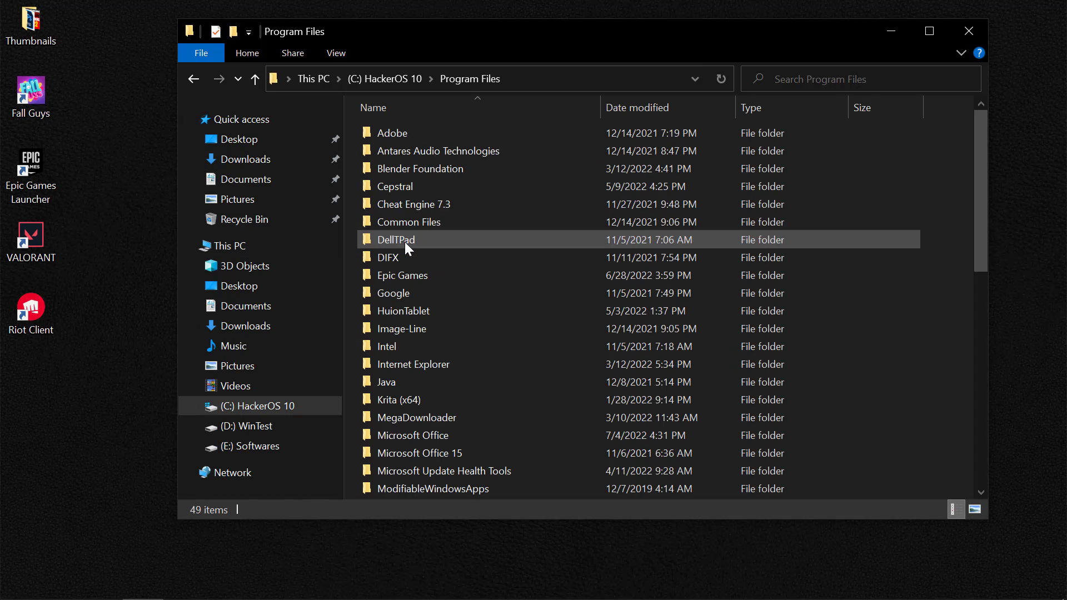
pyautogui.doubleClick(423, 275)
pyautogui.doubleClick(416, 143)
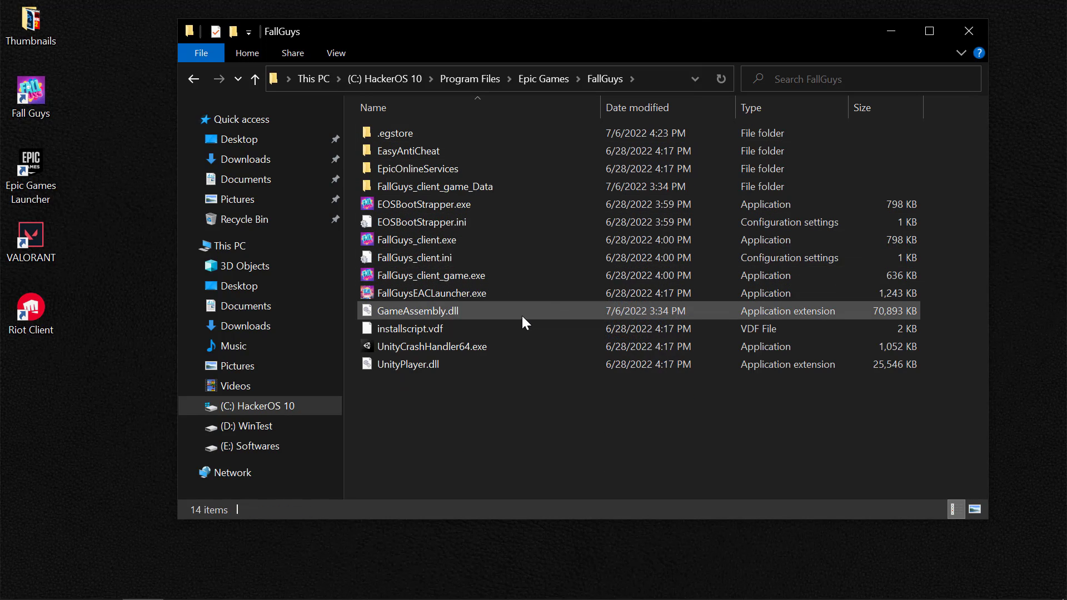
pyautogui.click(435, 289)
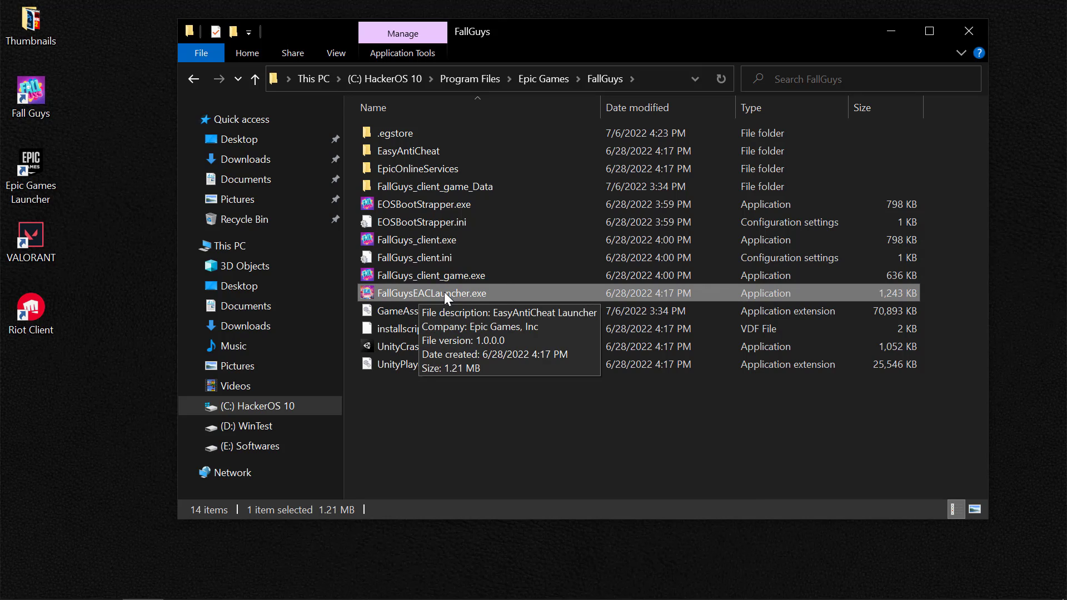
# Set FallGuysEACLauncher.exe to Windows 8 compatibility mode and Run as administrator
pyautogui.rightClick(445, 292)
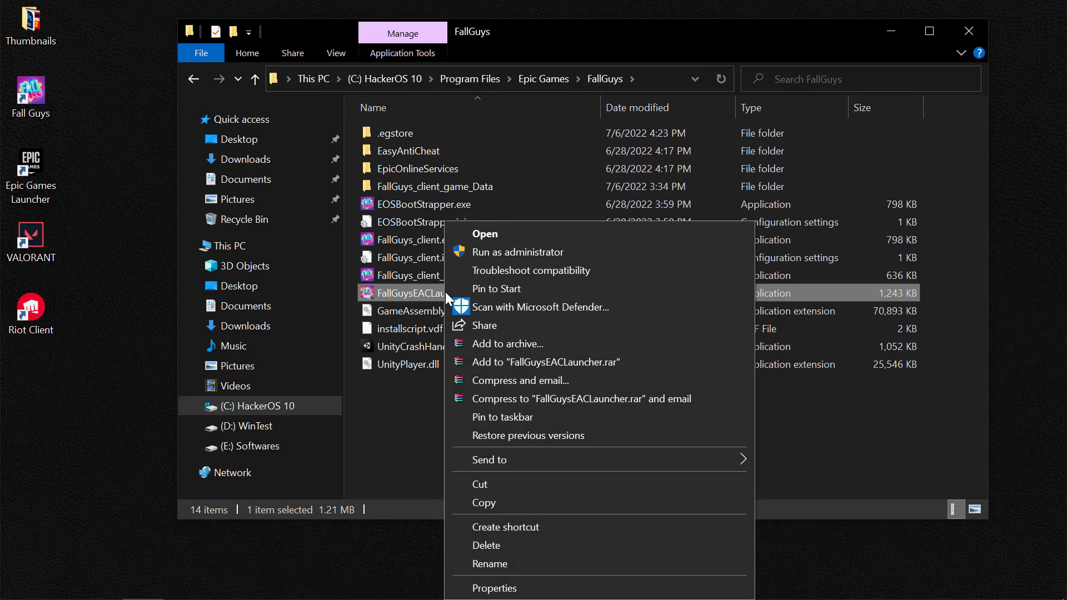
pyautogui.click(506, 581)
pyautogui.click(599, 188)
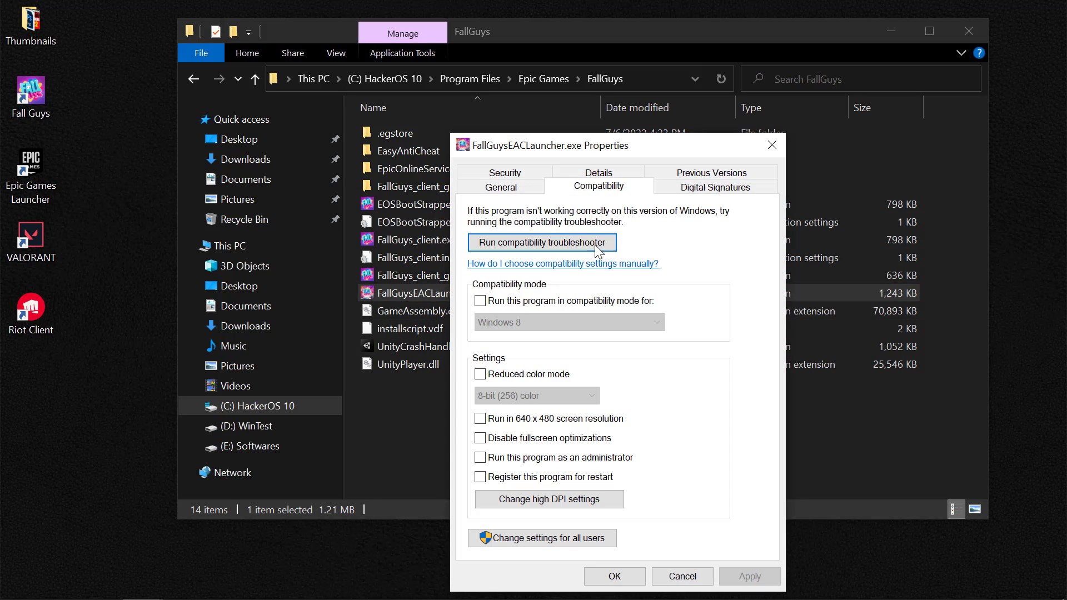
pyautogui.click(517, 300)
pyautogui.click(521, 327)
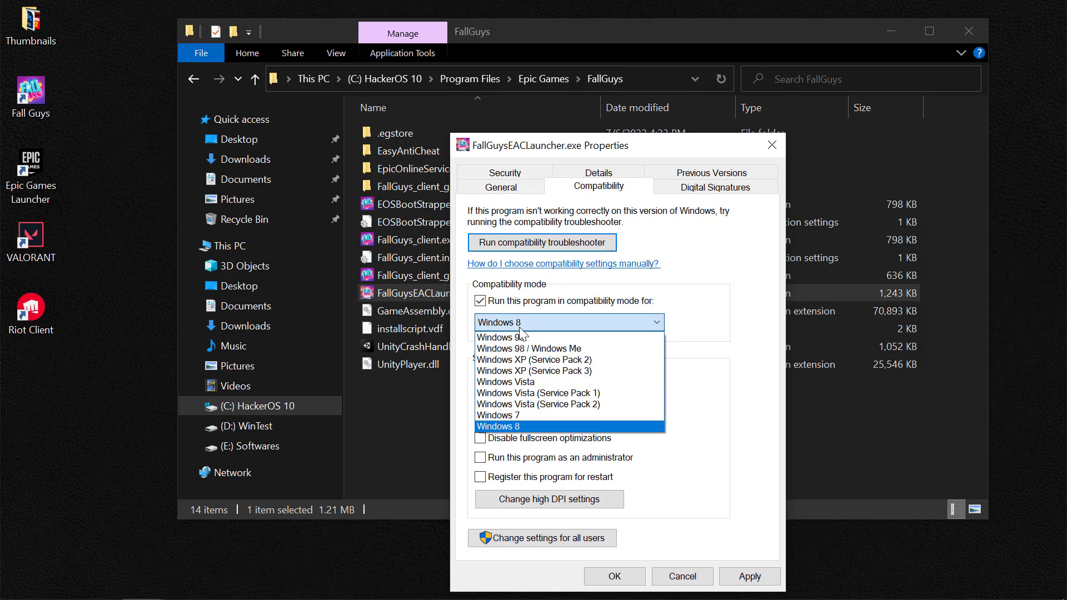
pyautogui.click(528, 424)
pyautogui.click(531, 458)
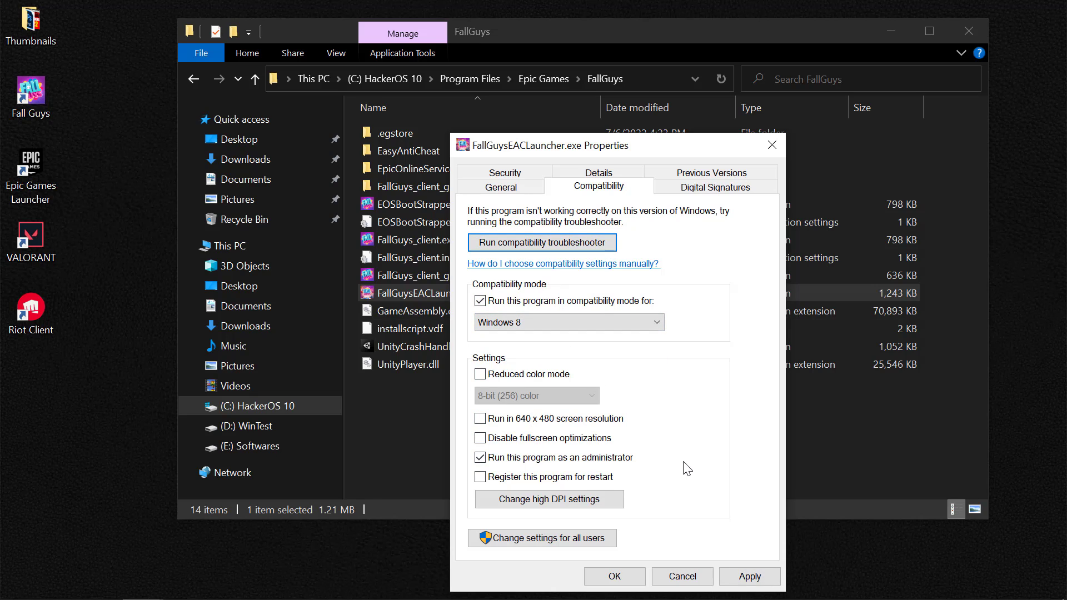
pyautogui.click(750, 578)
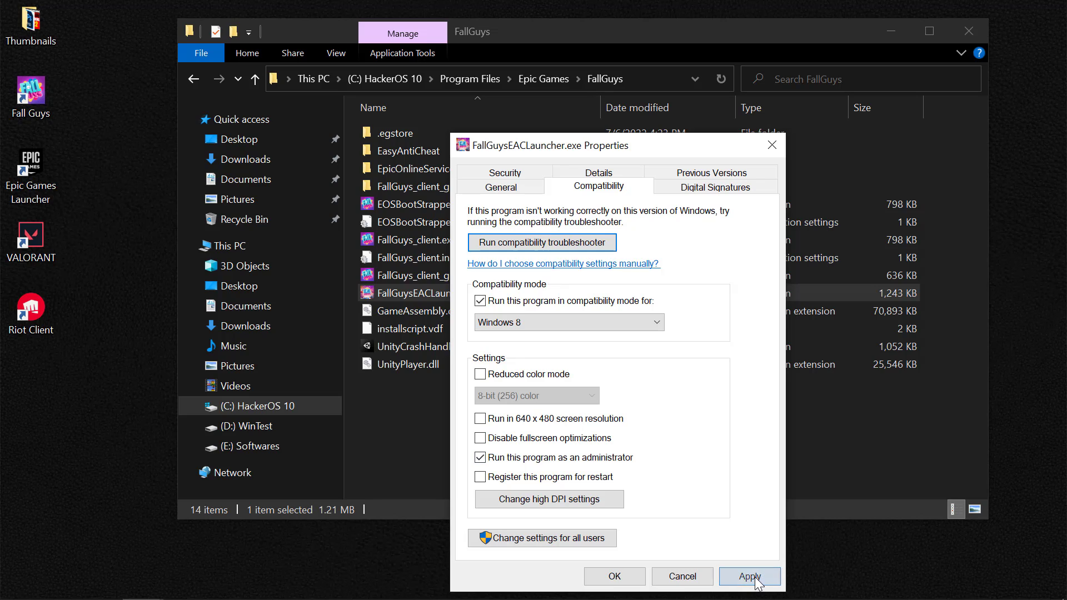
pyautogui.click(604, 581)
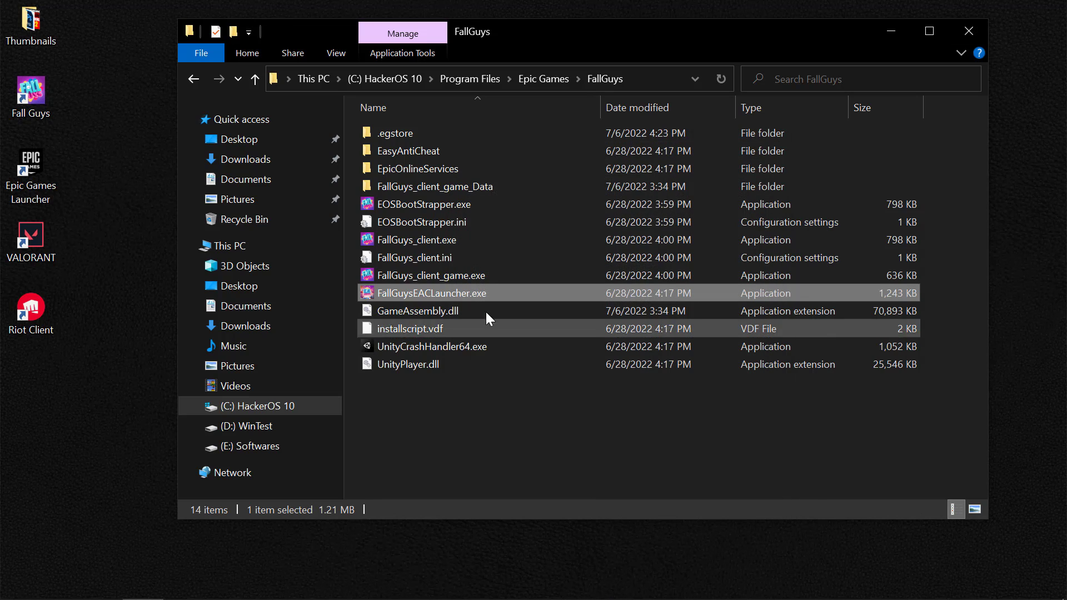
# Give FallGuys_client_game.exe Windows 8 compatibility and Run as administrator, then close File Explorer
pyautogui.click(432, 275)
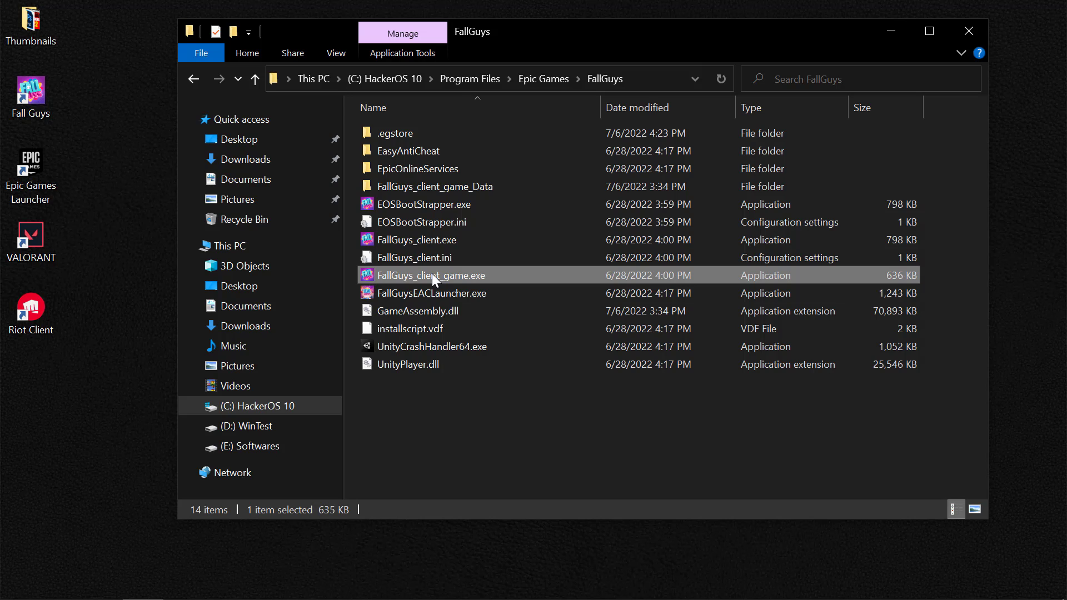
pyautogui.rightClick(432, 276)
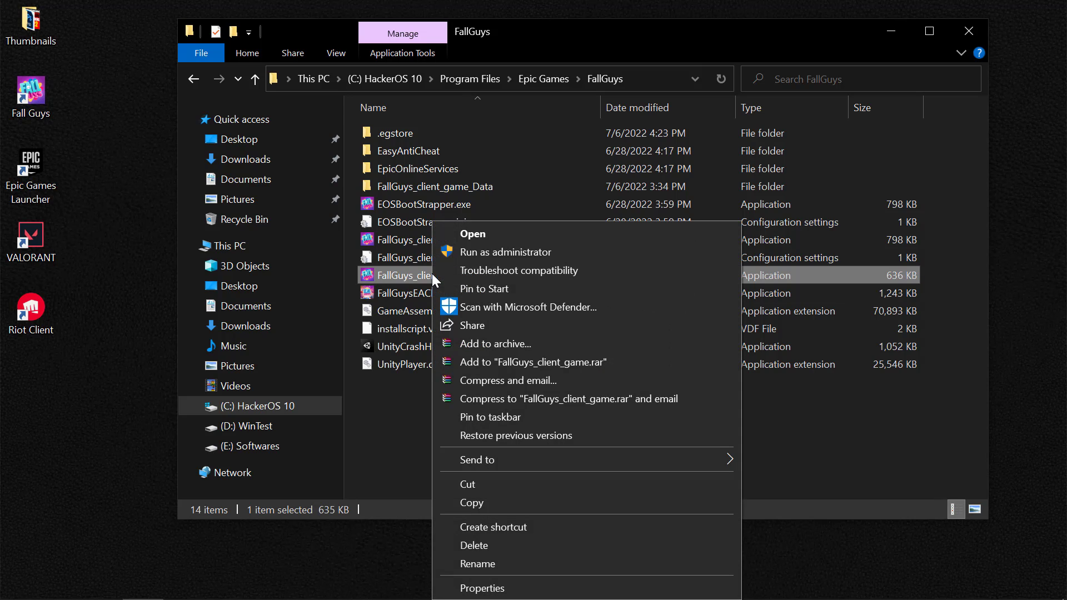
pyautogui.click(481, 588)
pyautogui.click(530, 189)
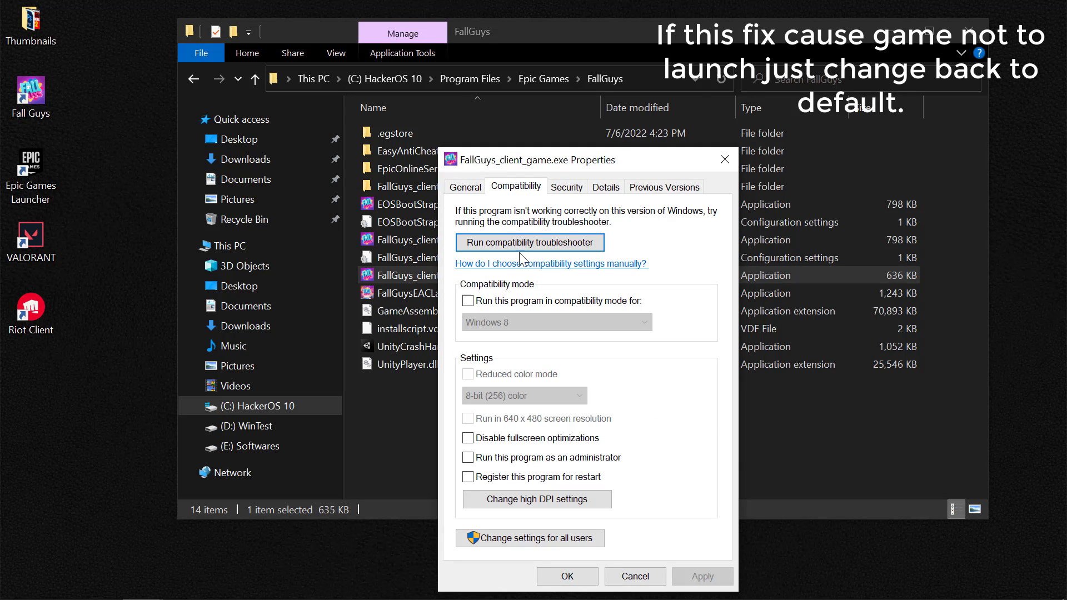
pyautogui.click(486, 301)
pyautogui.click(542, 466)
pyautogui.click(701, 576)
pyautogui.click(546, 577)
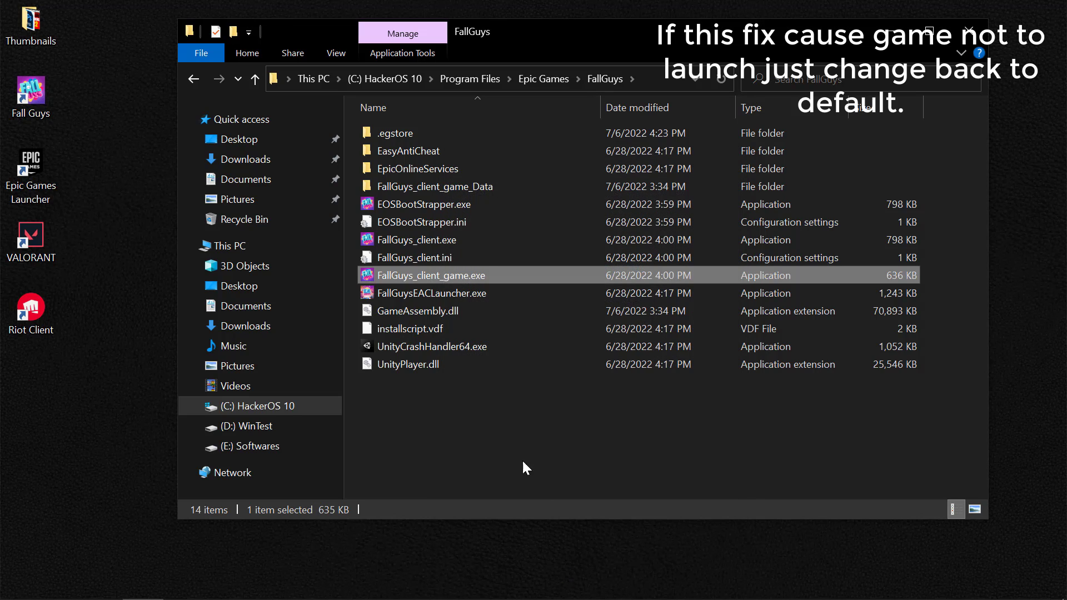
pyautogui.click(530, 473)
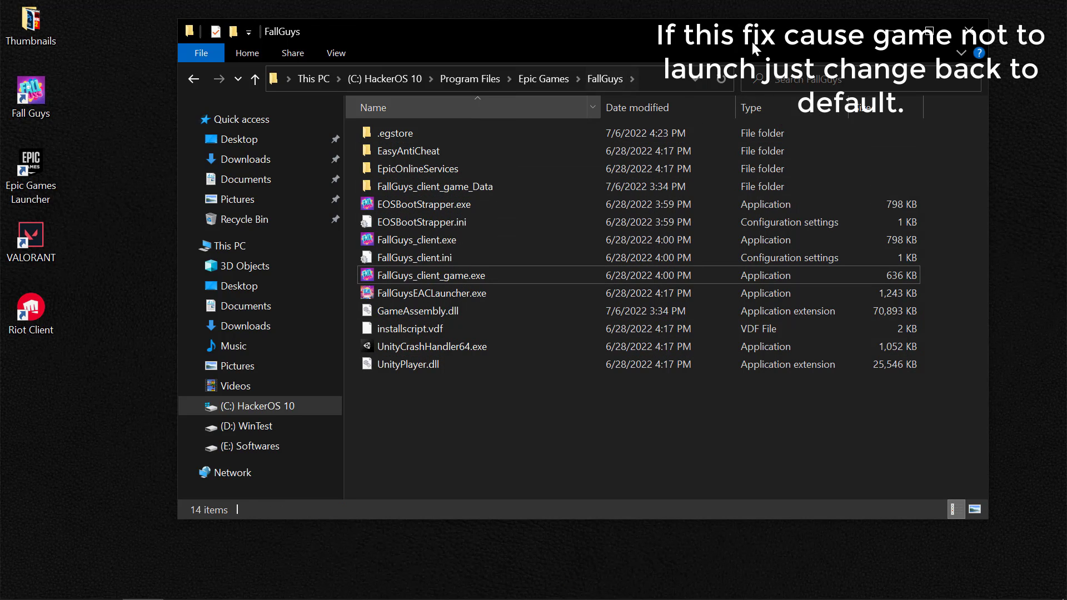
pyautogui.click(969, 30)
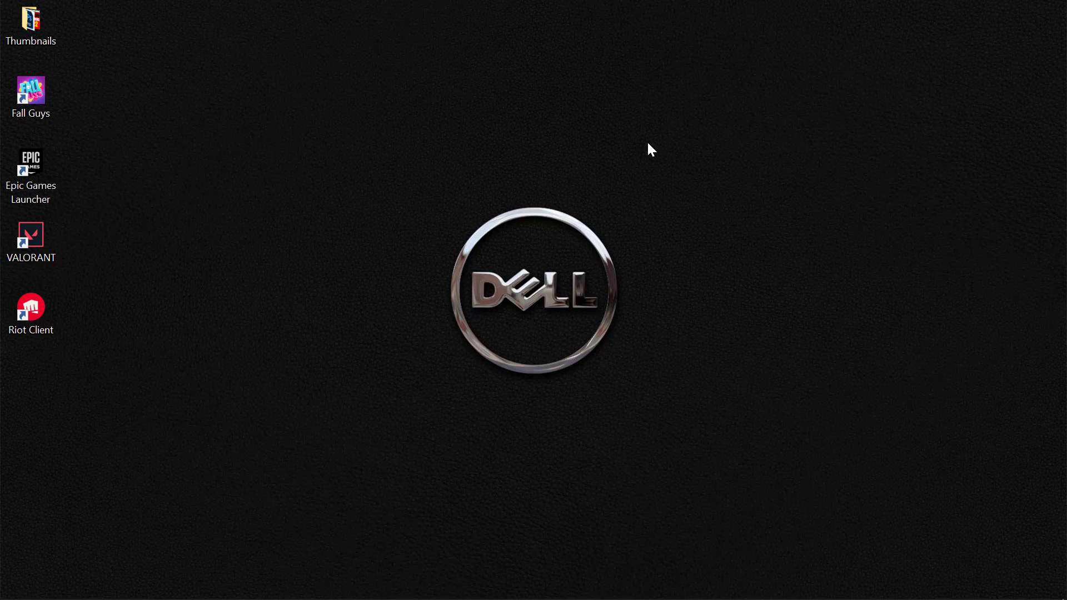
# Mute the system audio and launch Fall Guys from its desktop shortcut
pyautogui.moveTo(372, 597)
pyautogui.press('XF86AudioLowerVolume')
pyautogui.press('XF86AudioLowerVolume')
pyautogui.press('XF86AudioLowerVolume')
pyautogui.press('XF86AudioLowerVolume')
pyautogui.press('XF86AudioLowerVolume')
pyautogui.press('XF86AudioLowerVolume')
pyautogui.doubleClick(29, 98)
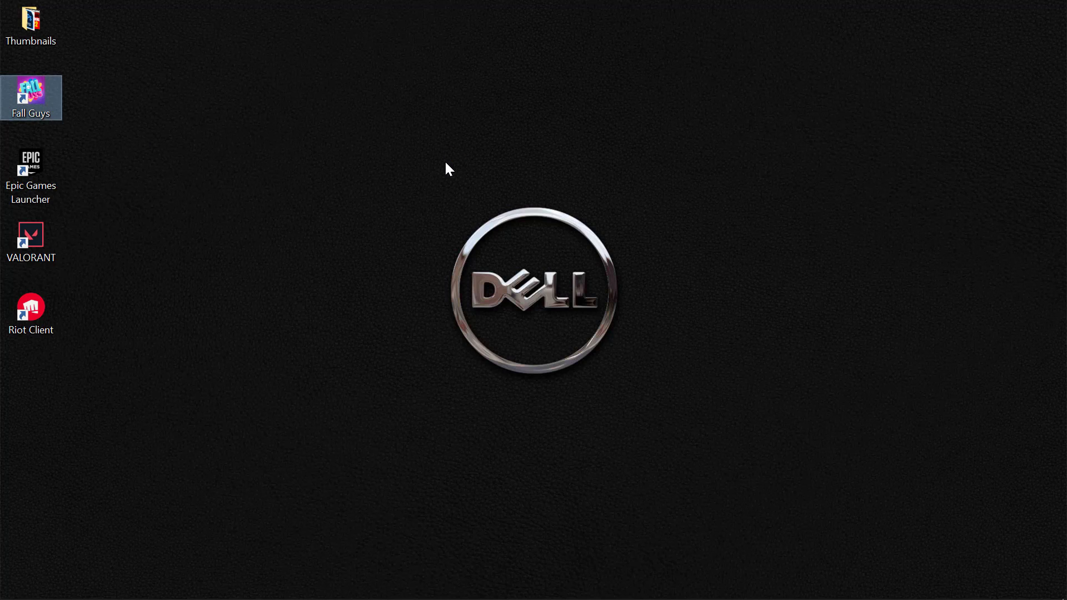
# Open Task Manager from the taskbar, expand EasyAntiCheat Launcher, and jump to its Details entry
pyautogui.rightClick(489, 586)
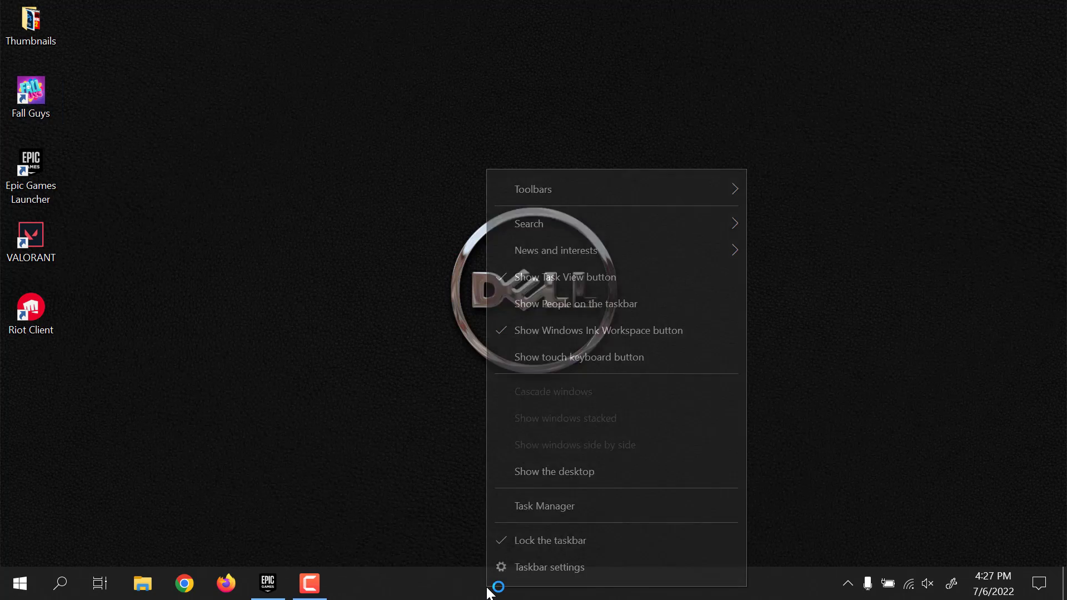
pyautogui.click(567, 515)
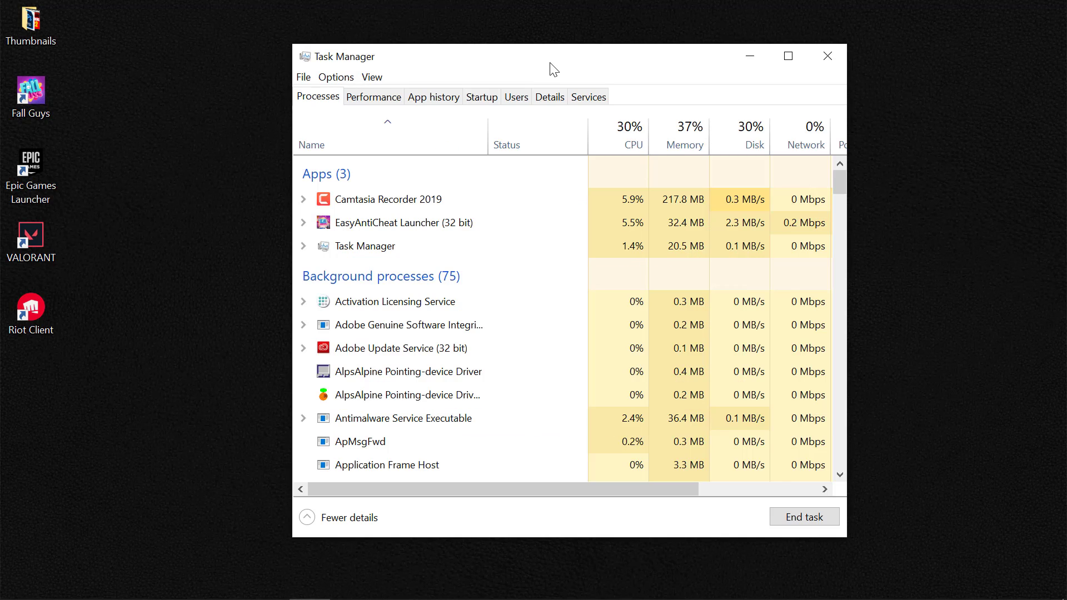
pyautogui.click(304, 222)
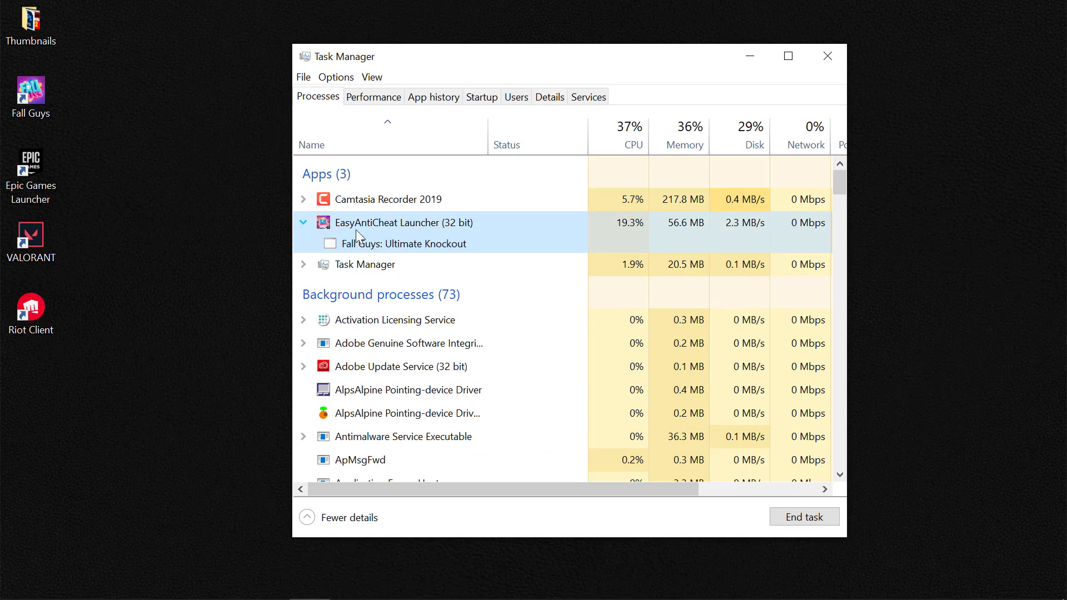
pyautogui.rightClick(398, 224)
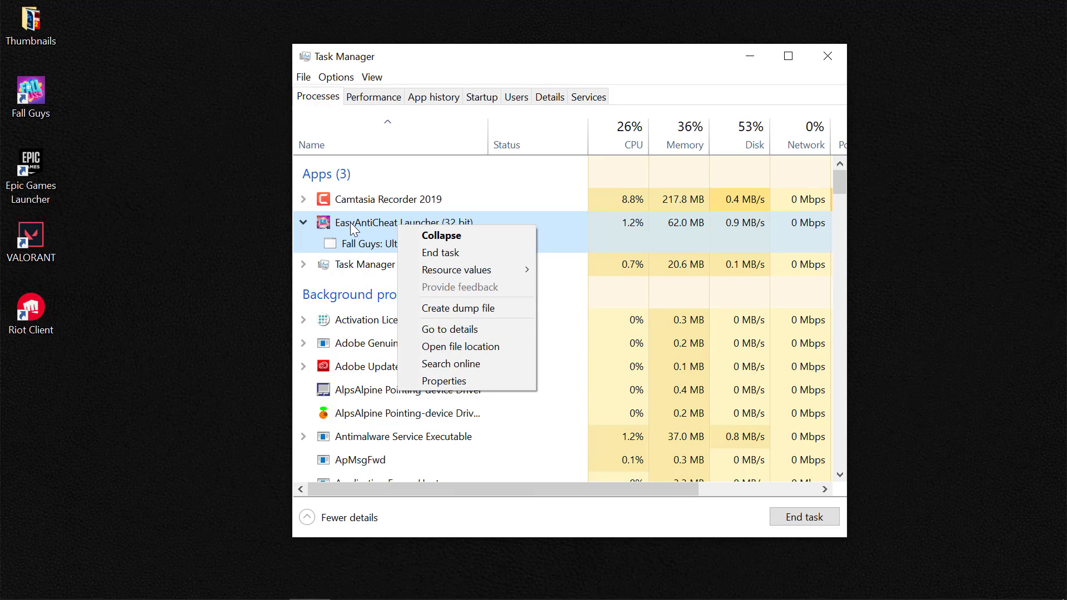
pyautogui.click(462, 328)
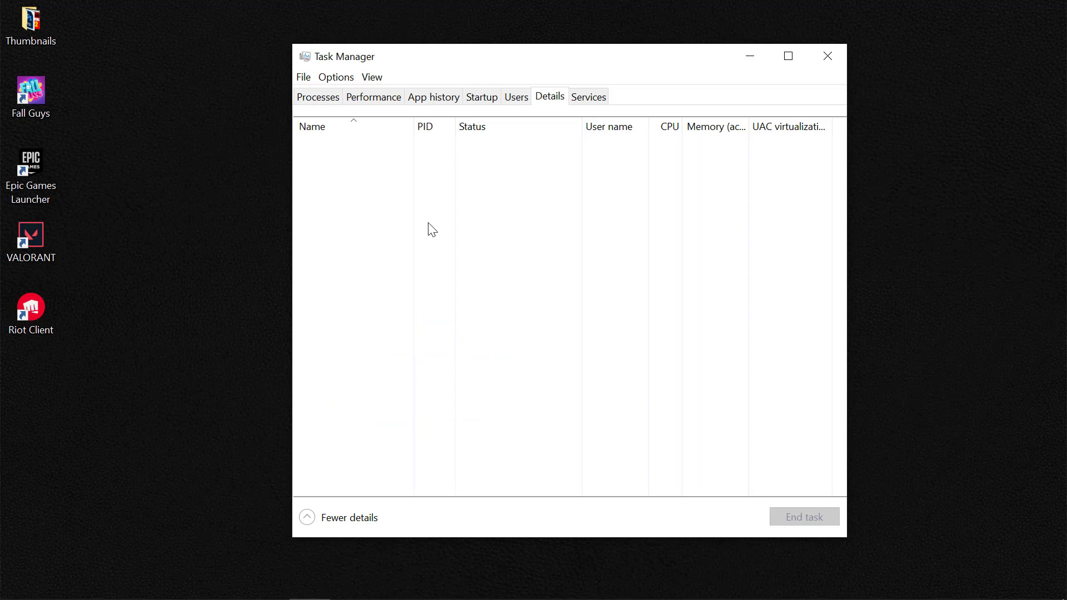
# Set FallGuysEACLauncher.exe to High priority, confirm the change, and return to the Processes tab
pyautogui.scroll(-2, 367, 425)
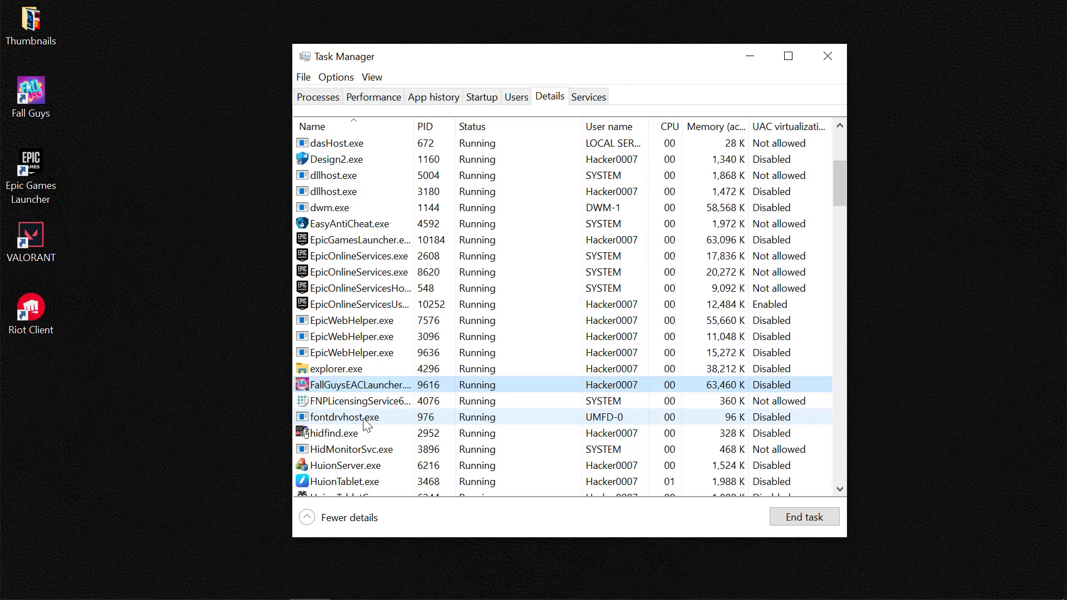
pyautogui.rightClick(368, 385)
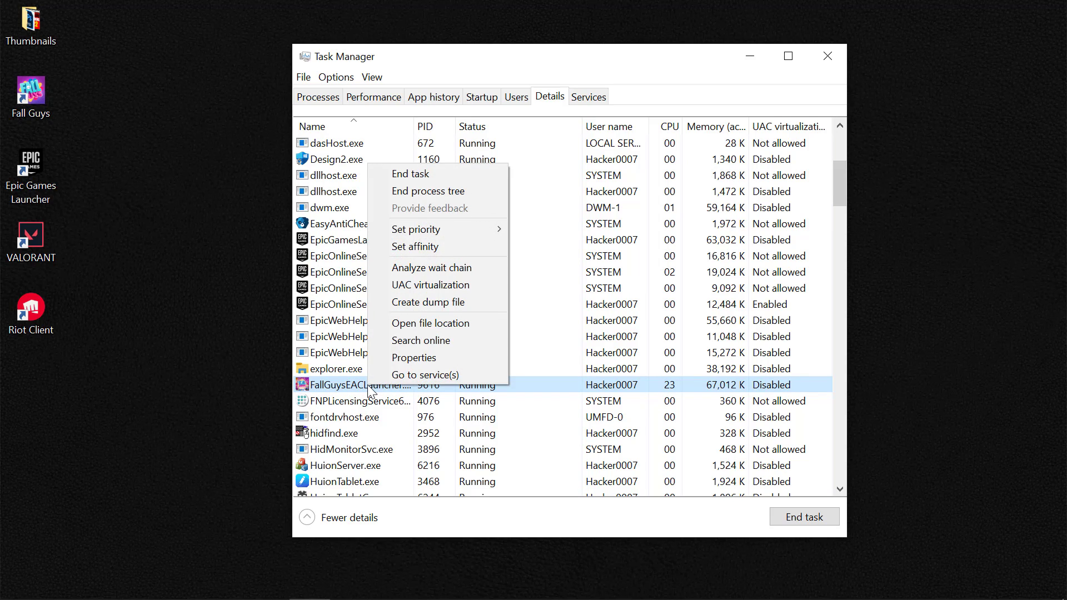
pyautogui.moveTo(480, 228)
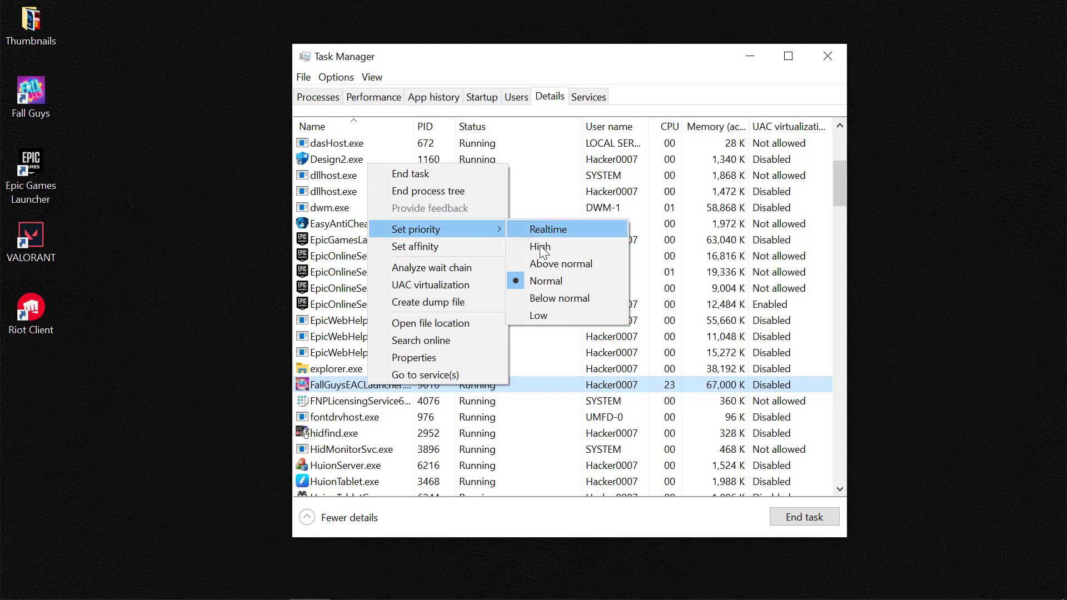
pyautogui.click(545, 266)
pyautogui.click(556, 334)
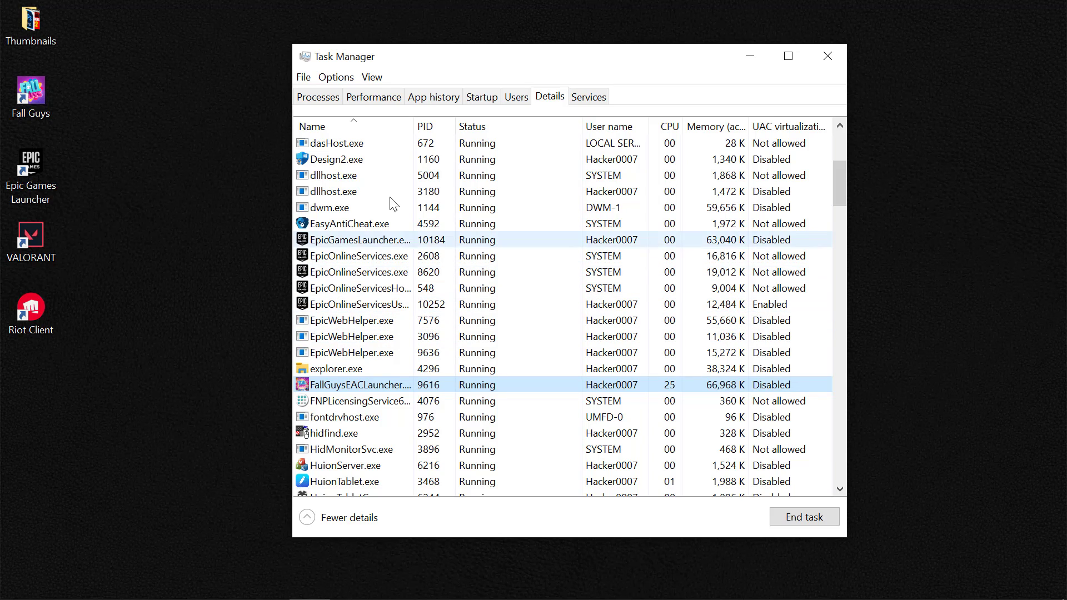
pyautogui.click(330, 101)
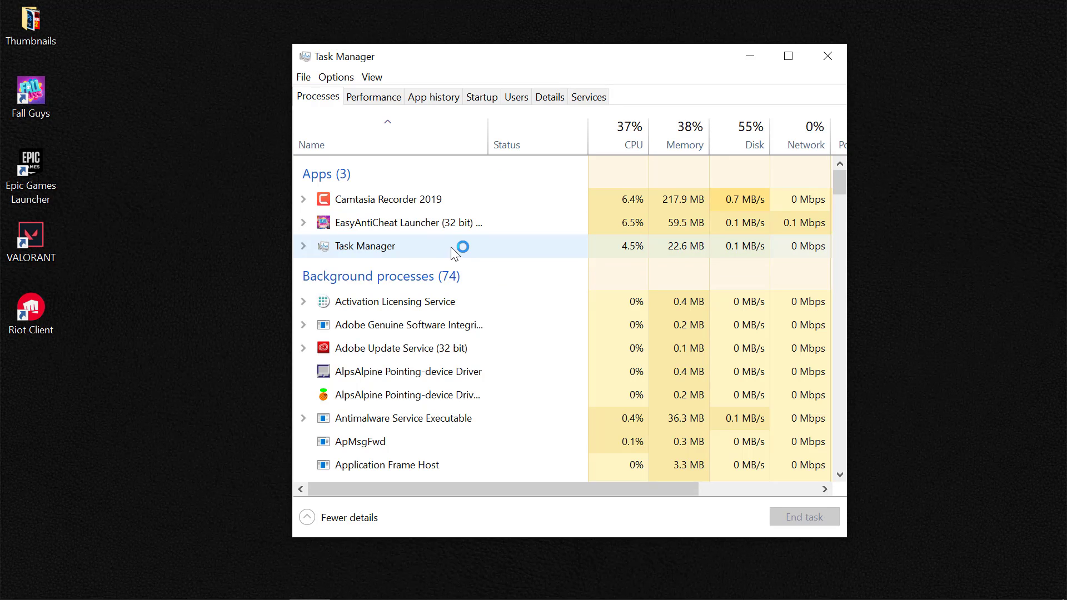
# Check the EasyAntiCheat Launcher's child processes for FallGuys_client_game.exe, then minimize Task Manager
pyautogui.click(304, 222)
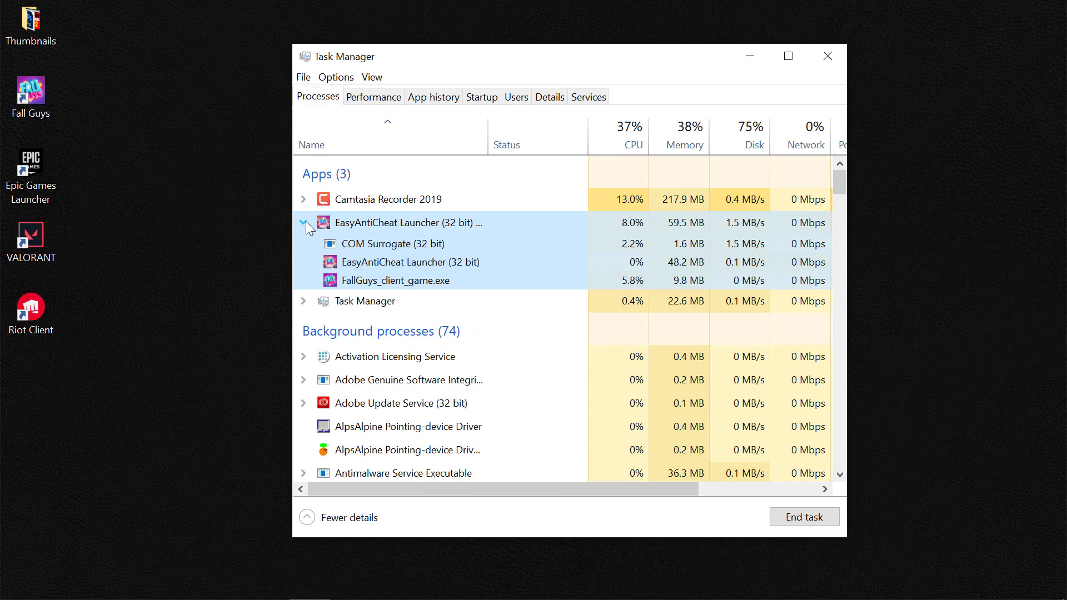
pyautogui.click(304, 222)
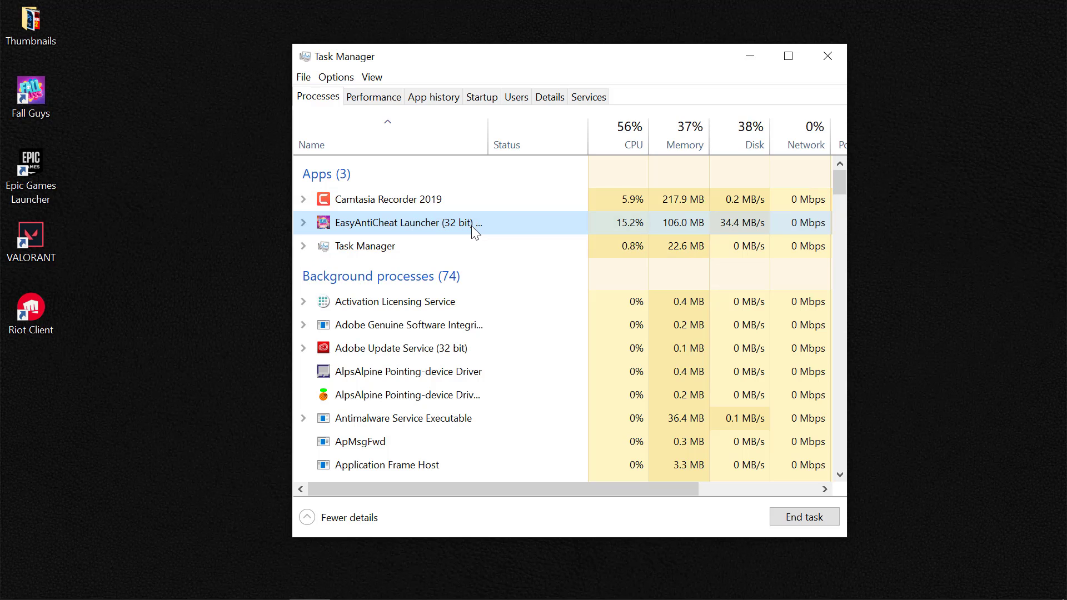
pyautogui.click(752, 60)
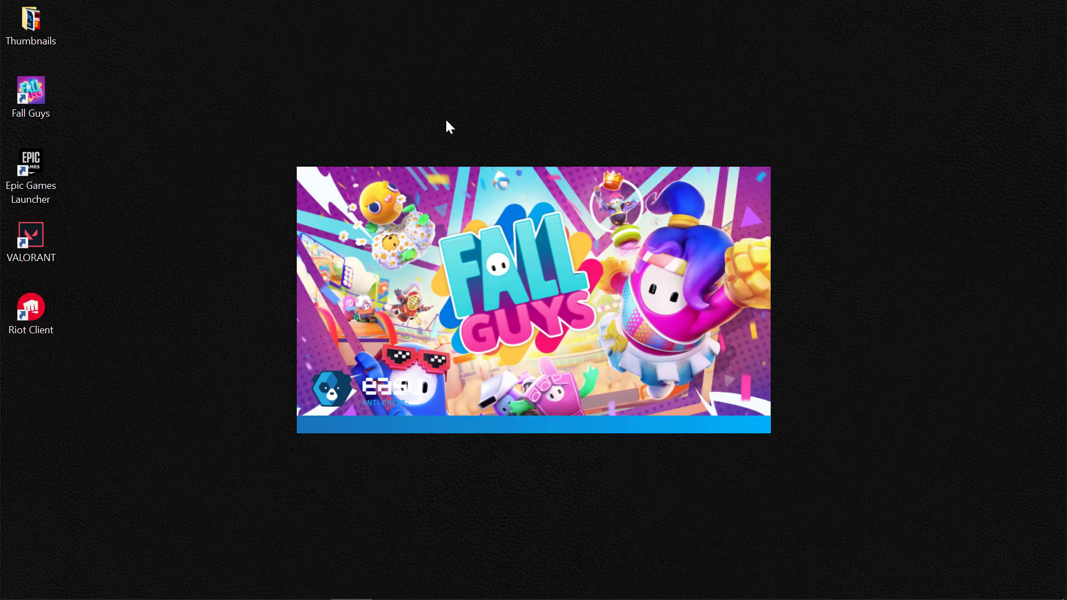
# Refresh the Windows desktop twice from its context menu
pyautogui.rightClick(334, 55)
pyautogui.click(392, 101)
pyautogui.rightClick(302, 68)
pyautogui.click(355, 118)
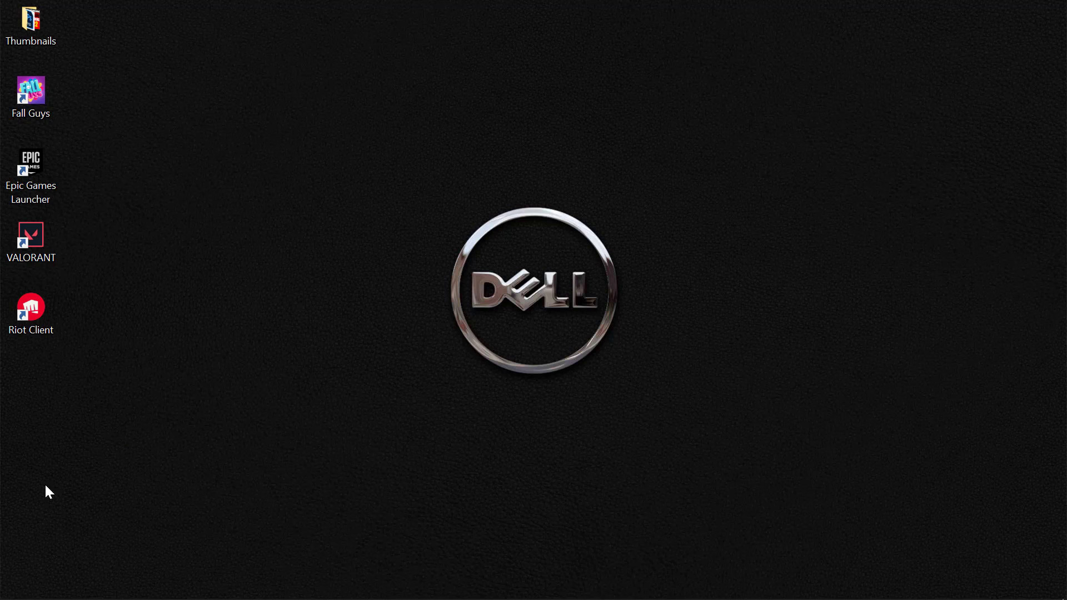
# Open Device Manager from the Start button's Win+X quick-link menu
pyautogui.moveTo(21, 596)
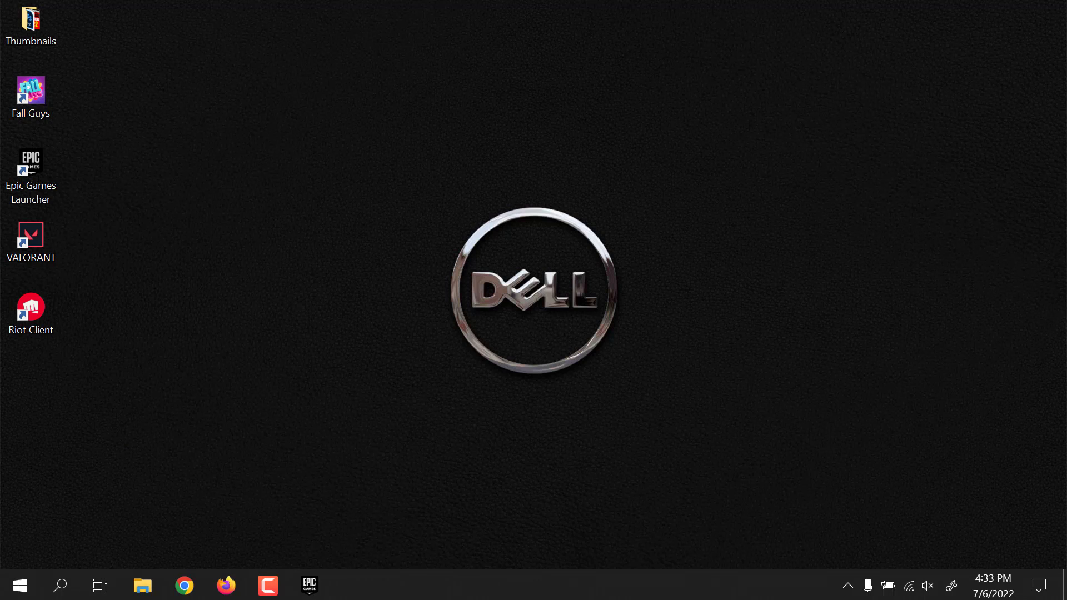
pyautogui.rightClick(15, 585)
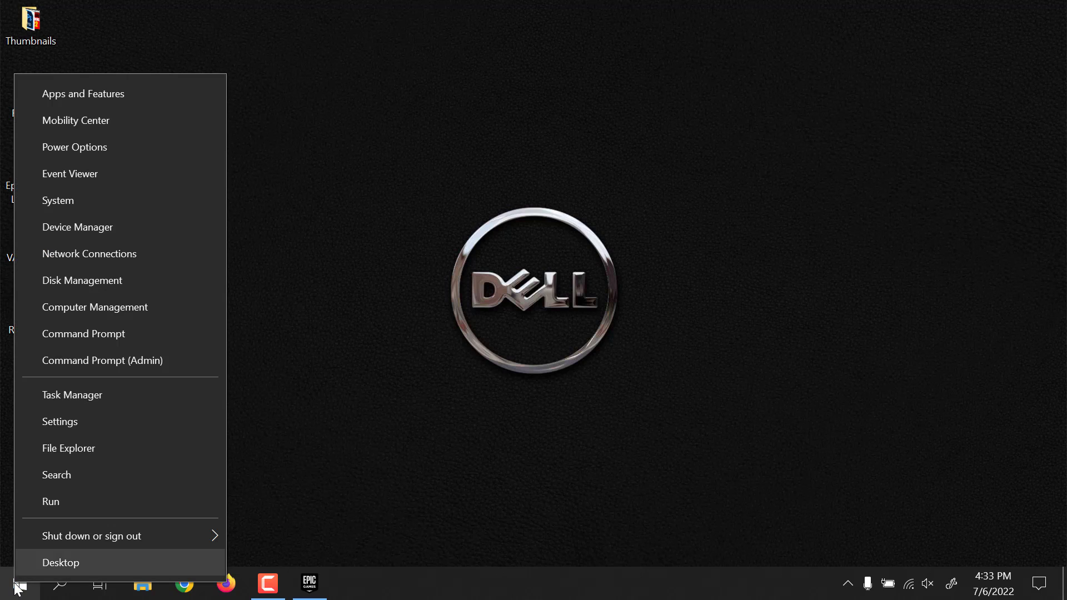
pyautogui.click(102, 232)
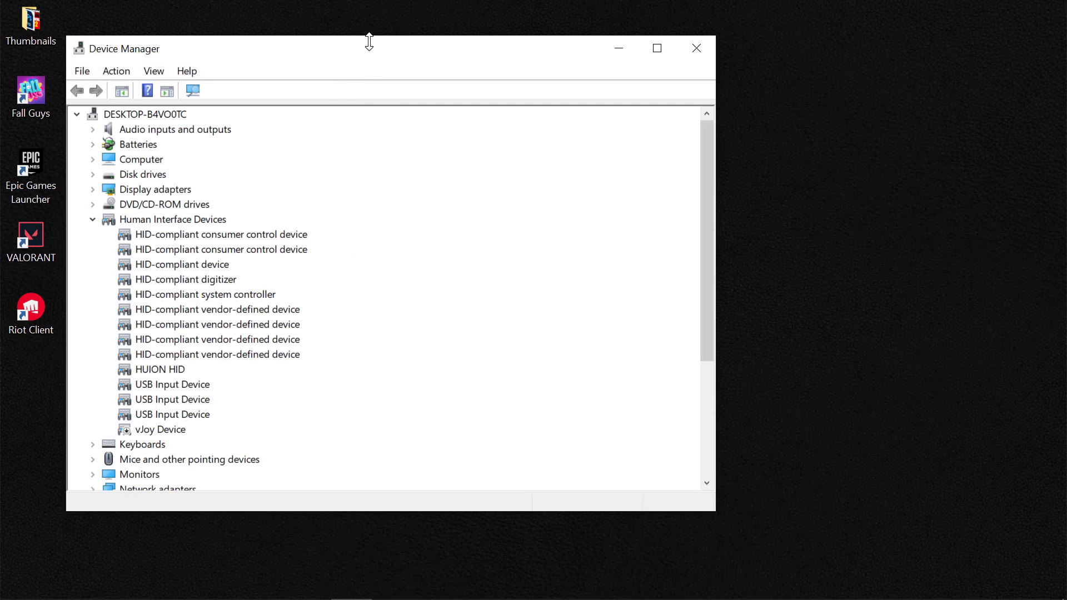
# Under Display adapters, start Update driver for the Intel(R) HD Graphics 4600
pyautogui.moveTo(369, 55); pyautogui.dragTo(446, 52)
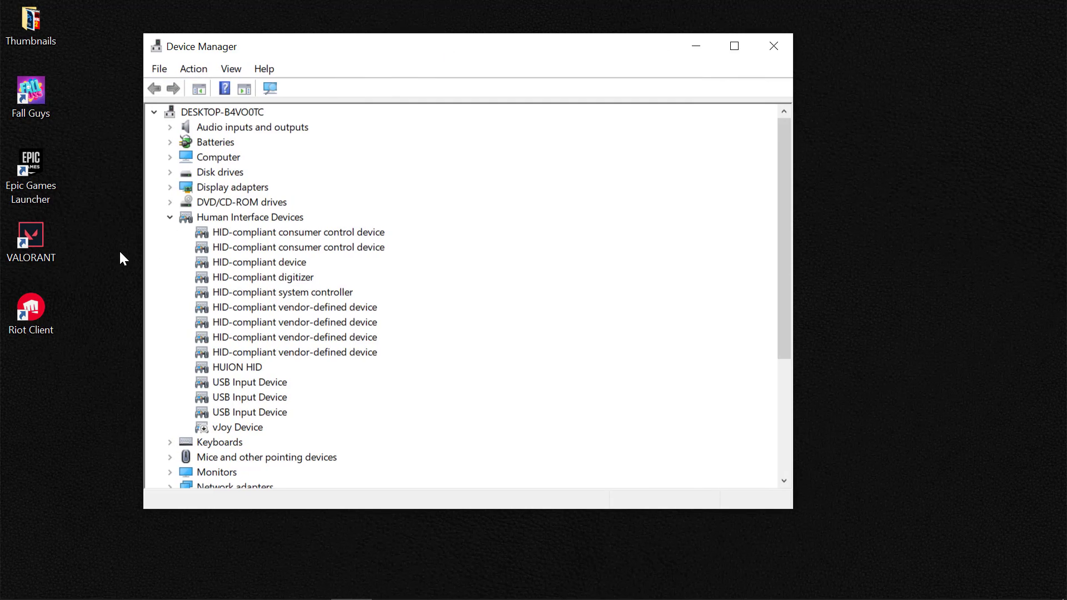
pyautogui.click(169, 217)
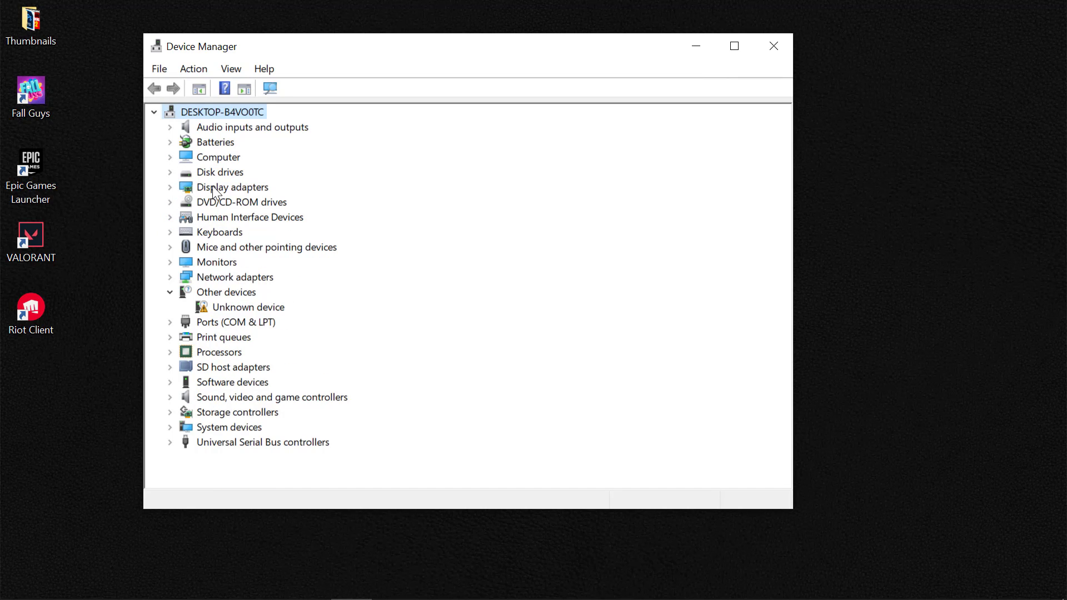
pyautogui.click(169, 188)
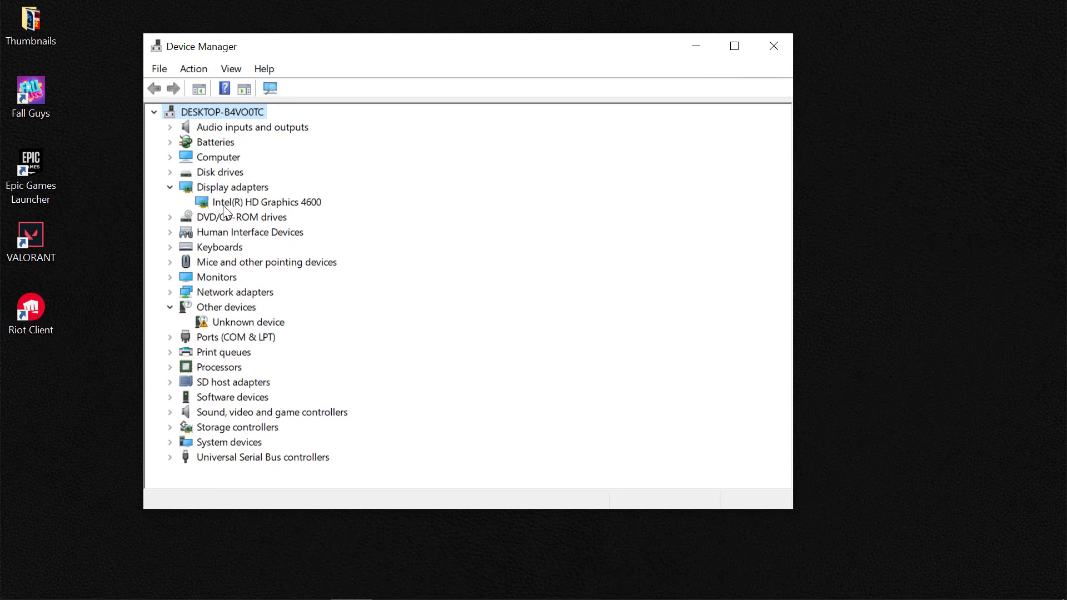
pyautogui.click(259, 199)
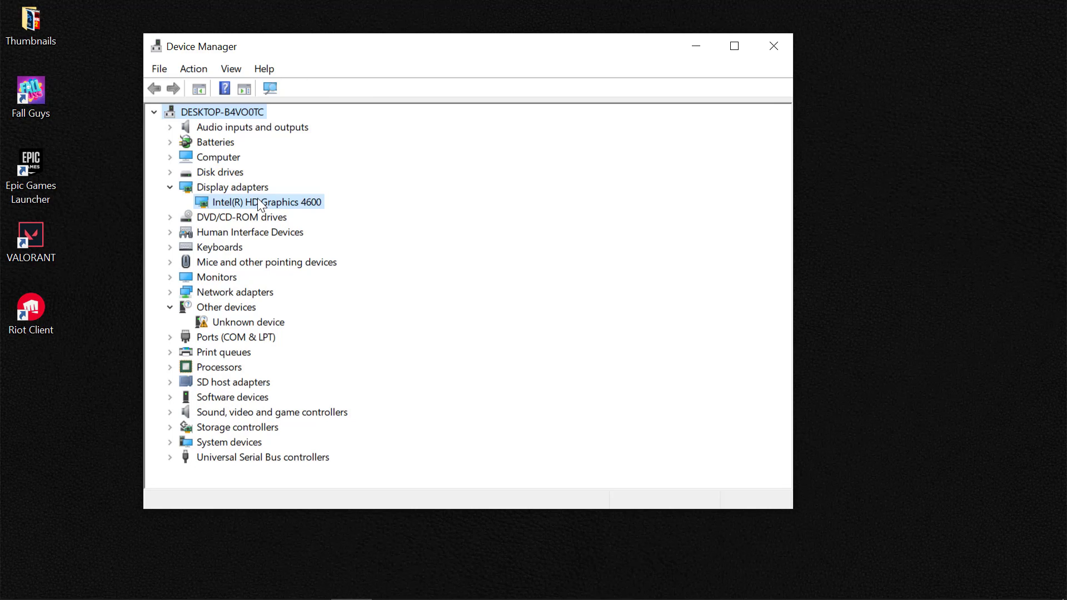
pyautogui.rightClick(259, 199)
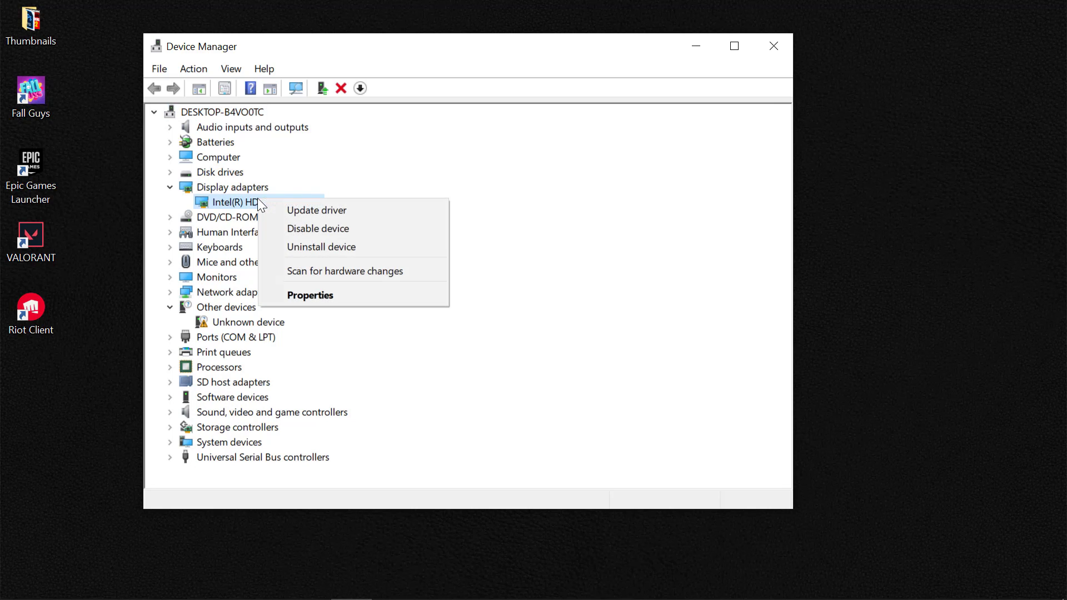
pyautogui.click(310, 211)
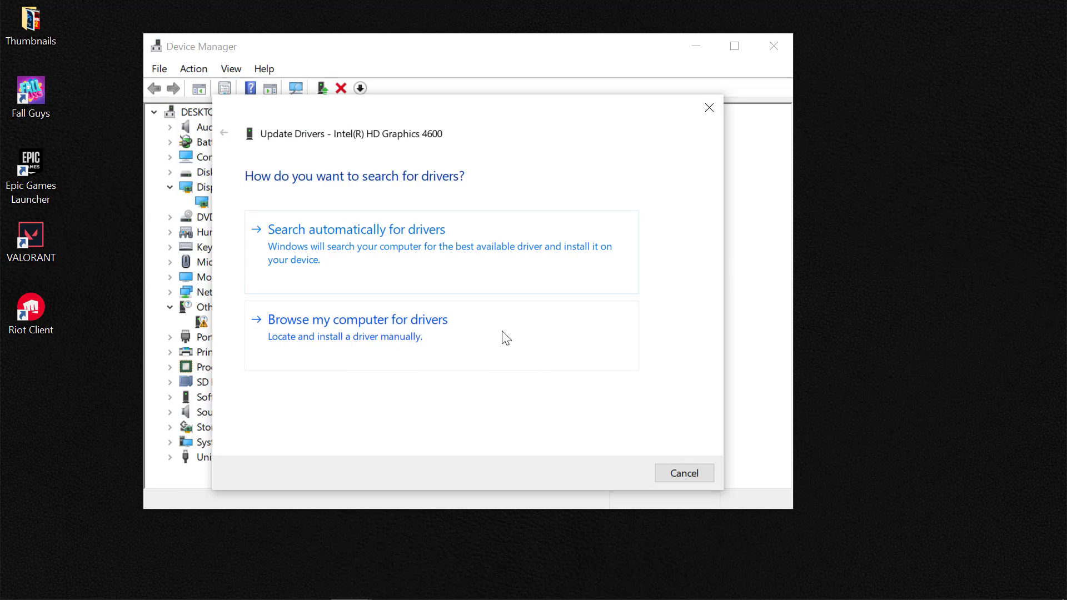
# Search automatically and via Windows Update for a newer Intel HD Graphics 4600 driver, then close Settings
pyautogui.click(425, 241)
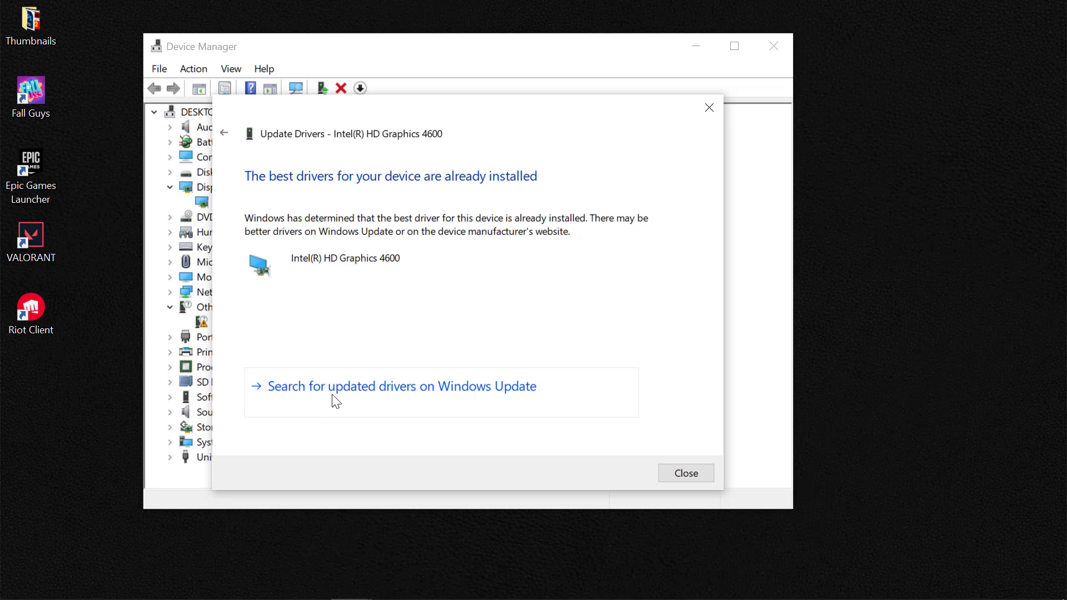
pyautogui.click(377, 401)
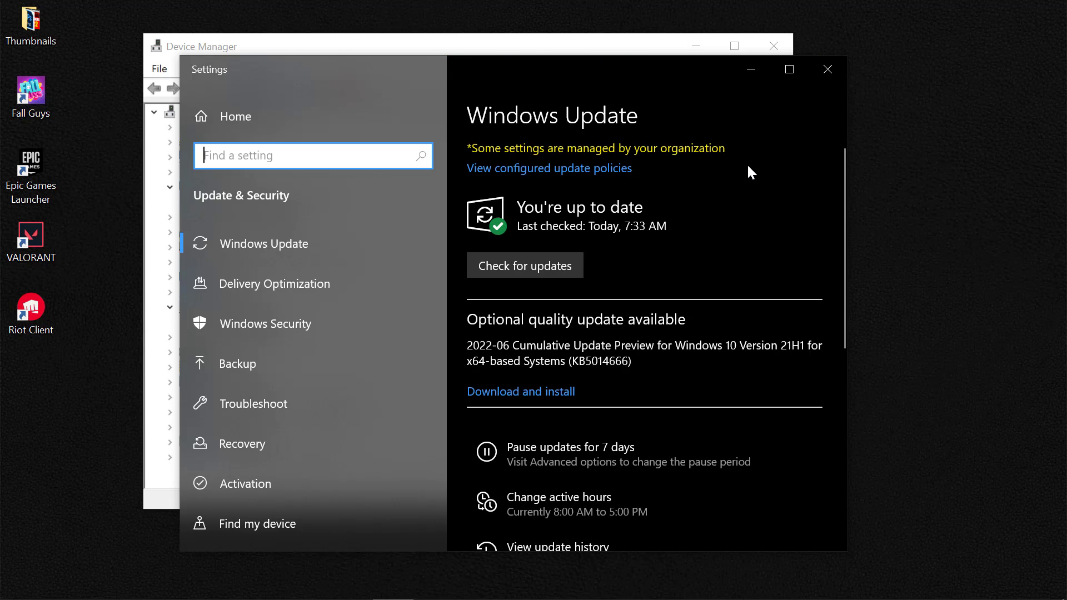
pyautogui.click(829, 69)
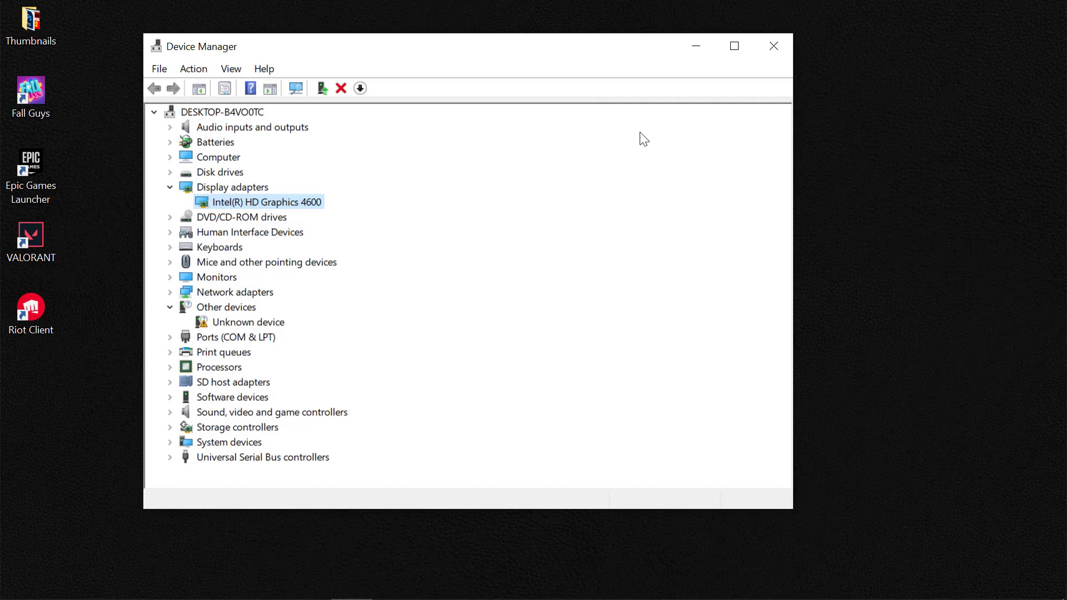